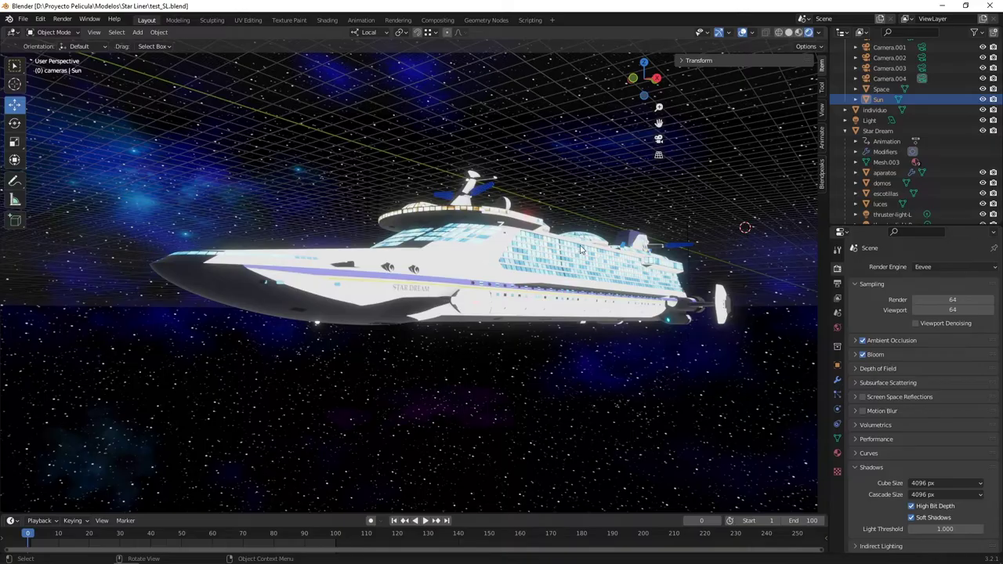
Select the Star Dream ship and open its mesh in Edit Mode.
{"action": "middle_click_drag", "start_coordinate": [596, 224], "coordinate": [430, 260]}
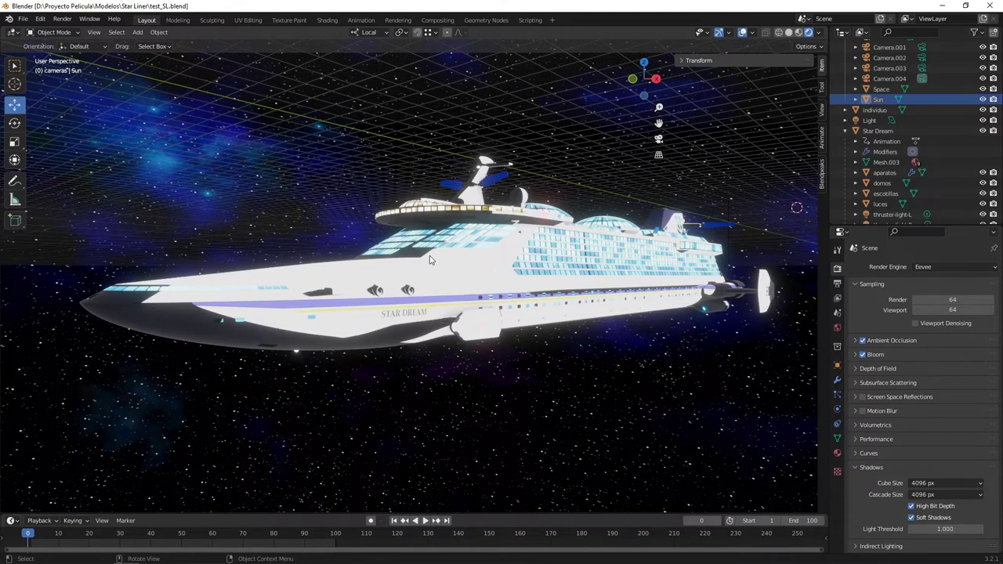
{"action": "middle_click_drag", "start_coordinate": [468, 221], "coordinate": [470, 267]}
{"action": "middle_click_drag", "start_coordinate": [588, 292], "coordinate": [593, 268], "text": "shift"}
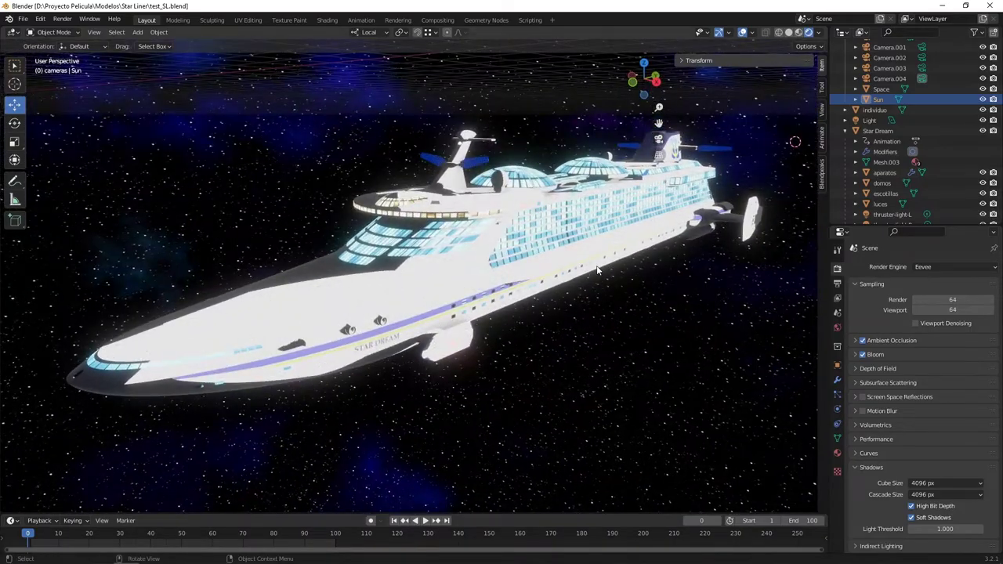
{"action": "left_click", "coordinate": [451, 298]}
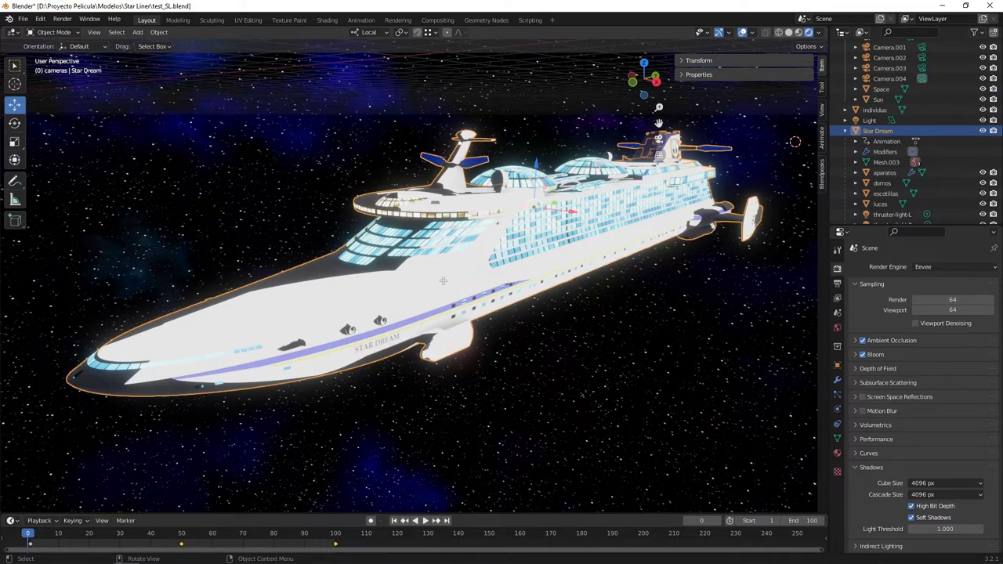
{"action": "key", "text": "Tab"}
{"action": "scroll", "coordinate": [440, 263], "scroll_direction": "up", "scroll_amount": 2}
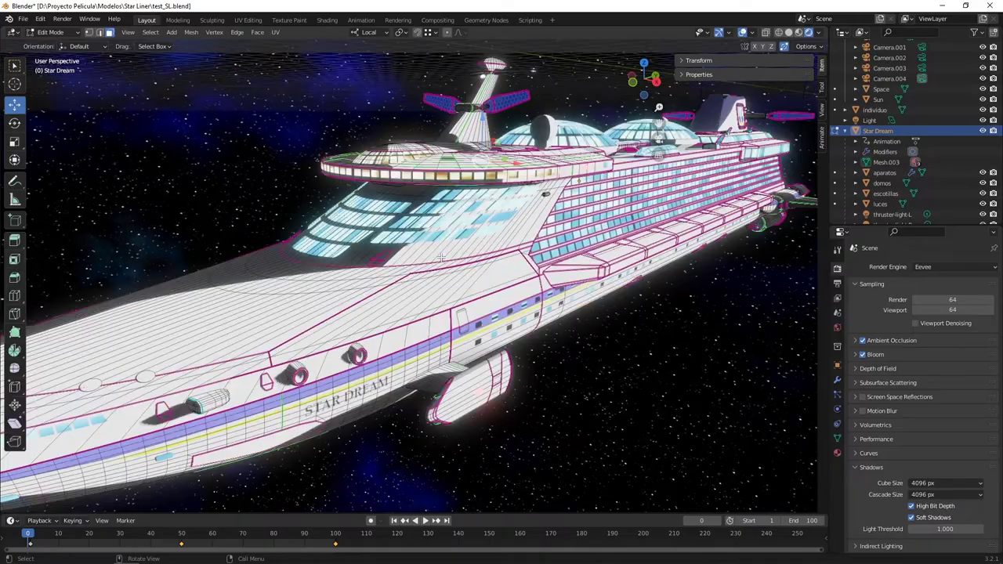
{"action": "middle_click_drag", "start_coordinate": [440, 263], "coordinate": [422, 271]}
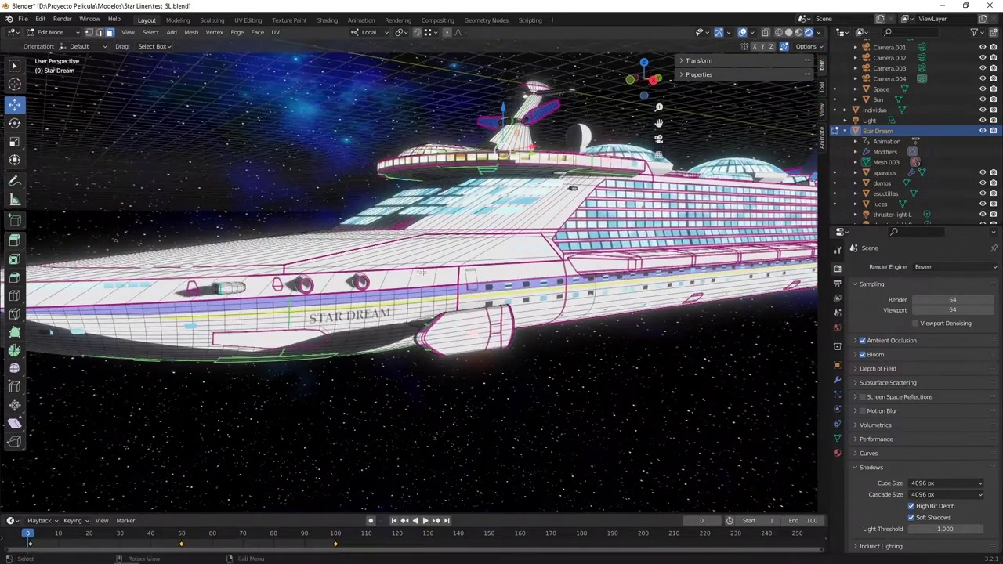
{"action": "scroll", "coordinate": [462, 243], "scroll_direction": "up", "scroll_amount": 5}
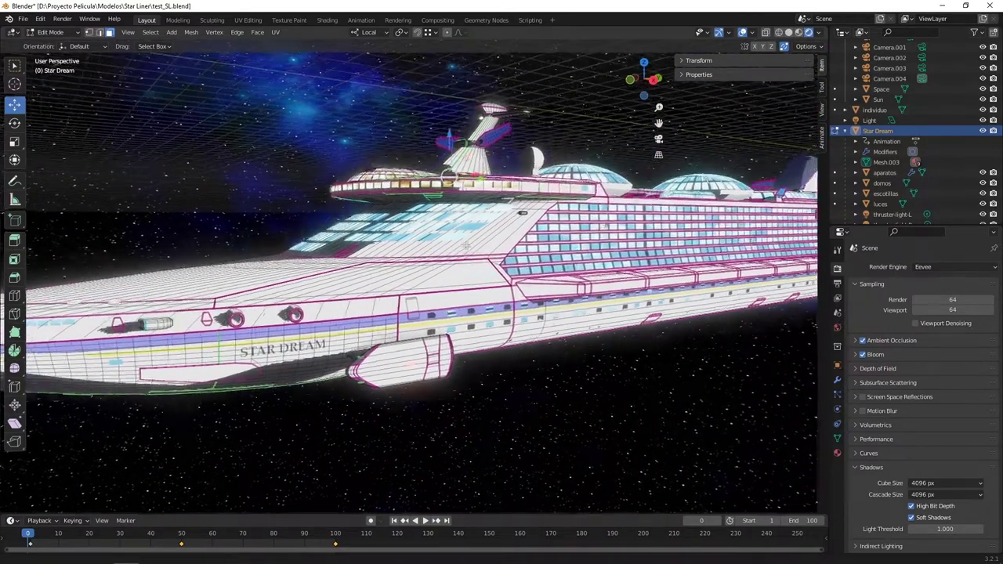
Show the ship's Subdivision modifier settings and select an edge on the bridge deck's rim in edge select mode.
{"action": "left_click", "coordinate": [836, 379]}
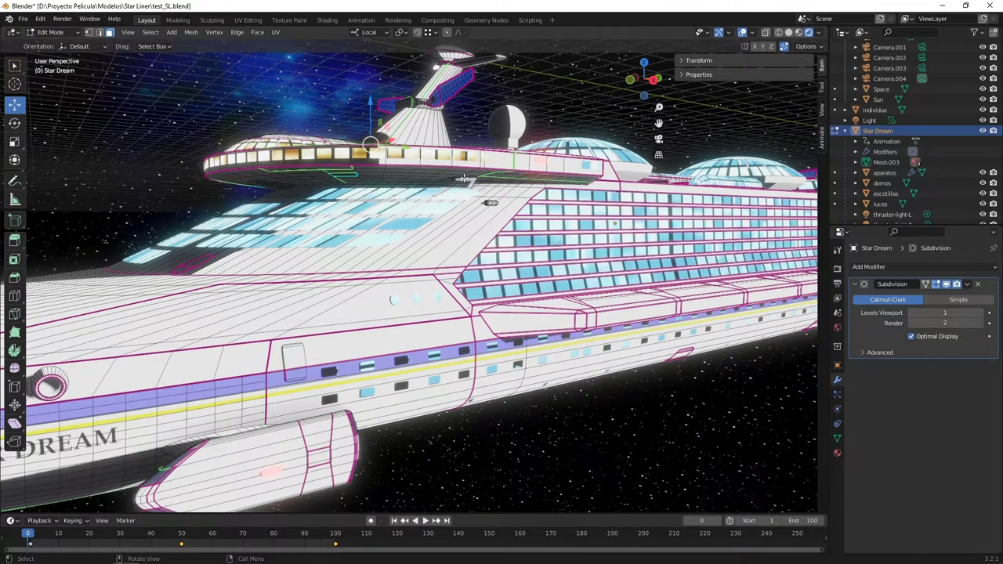
{"action": "scroll", "coordinate": [420, 167], "scroll_direction": "up", "scroll_amount": 2}
{"action": "middle_click_drag", "start_coordinate": [433, 166], "coordinate": [547, 202], "text": "shift"}
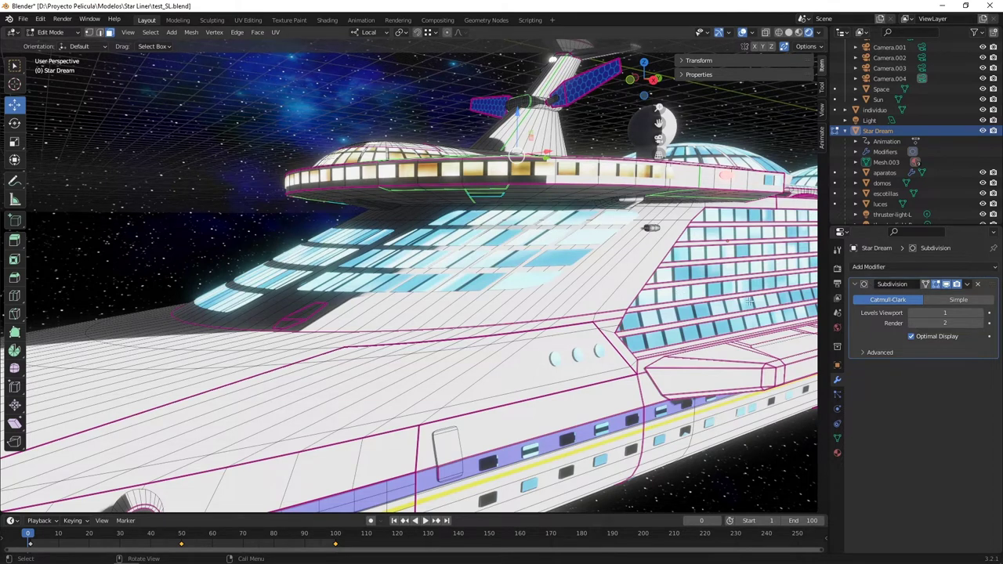
{"action": "left_click", "coordinate": [601, 186]}
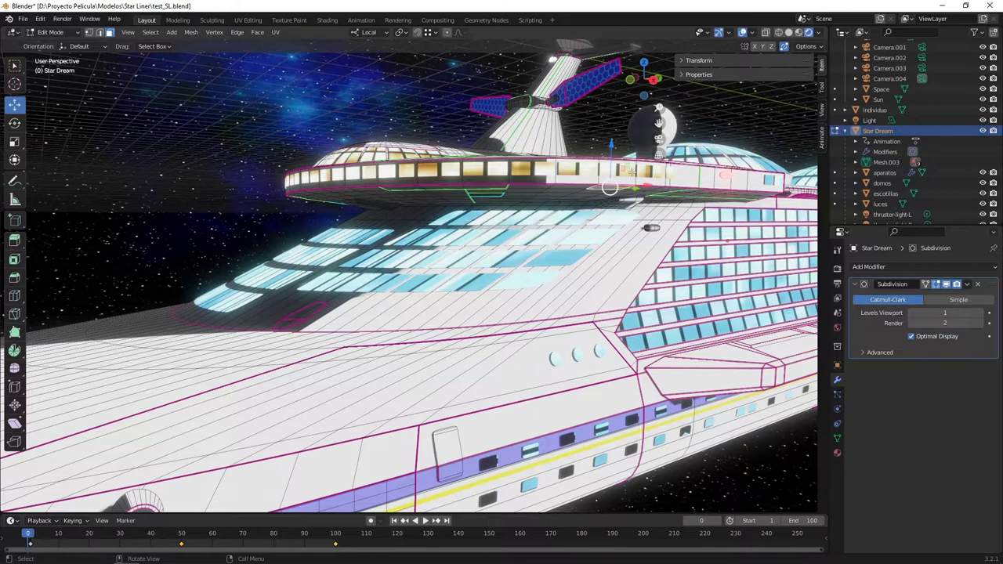
{"action": "left_click", "coordinate": [99, 34]}
{"action": "left_click", "coordinate": [580, 187]}
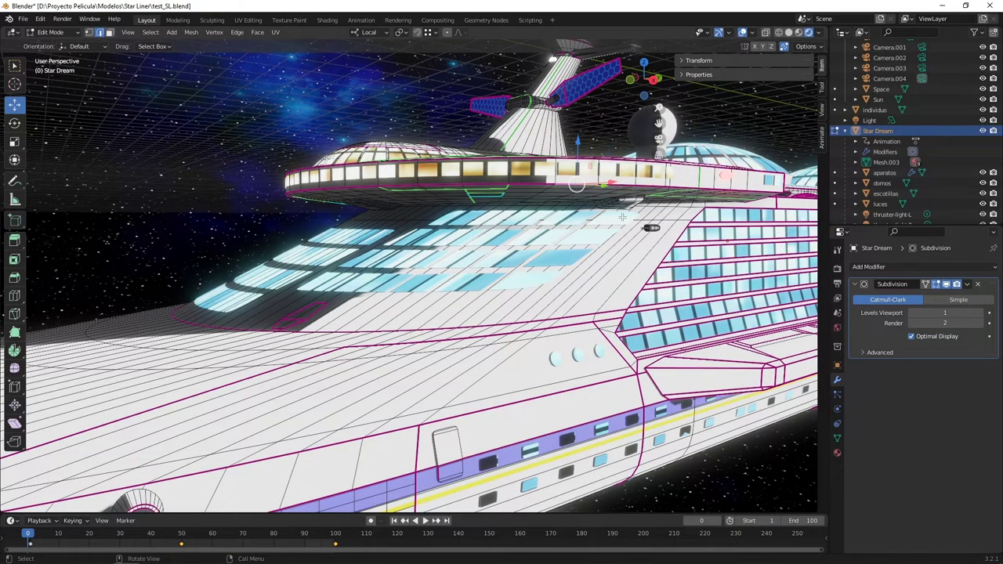
Raise the Subdivision modifier's viewport level to 3 and return the ship to Object Mode.
{"action": "left_click", "coordinate": [979, 313]}
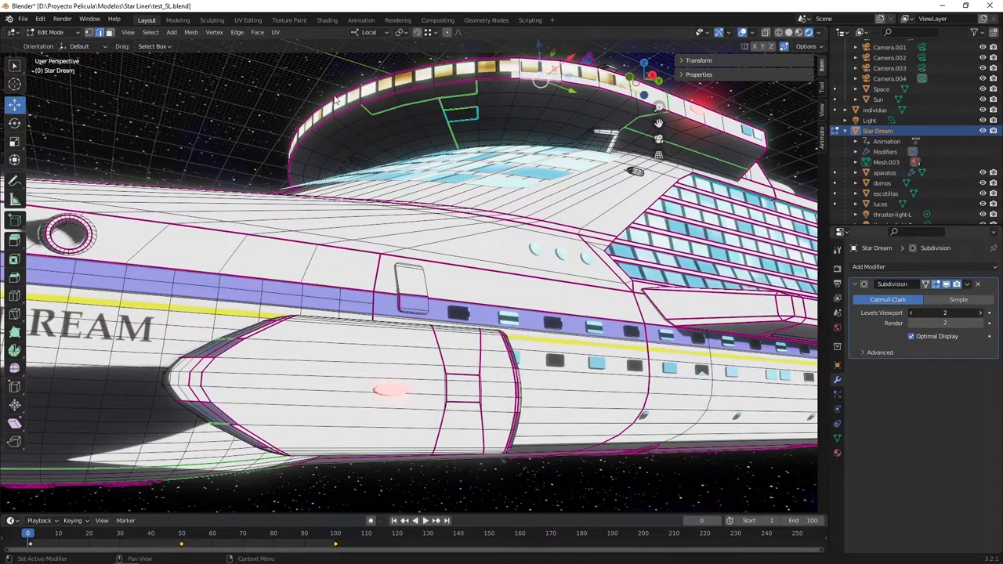
{"action": "key", "text": "ctrl+3"}
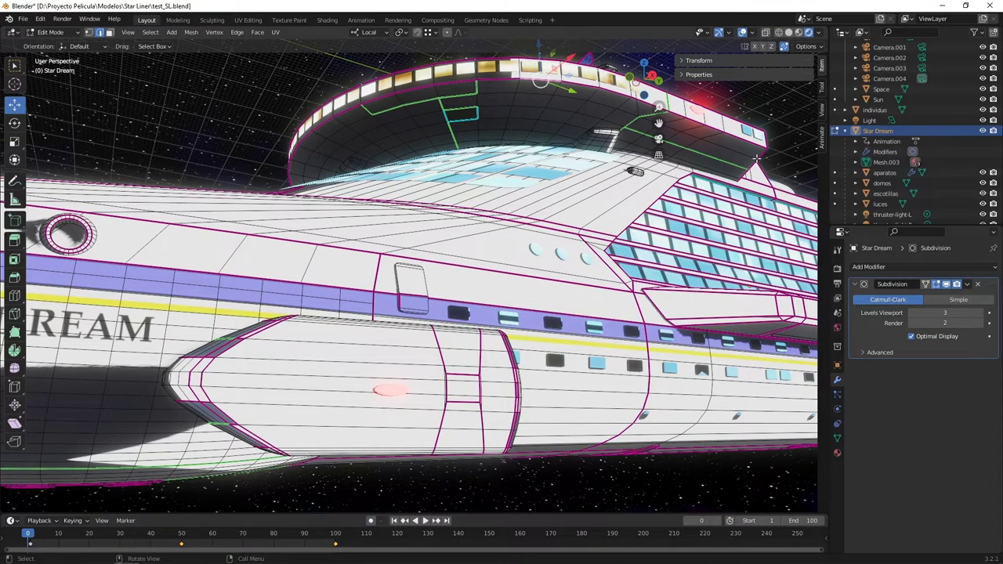
{"action": "middle_click_drag", "start_coordinate": [753, 158], "coordinate": [705, 186]}
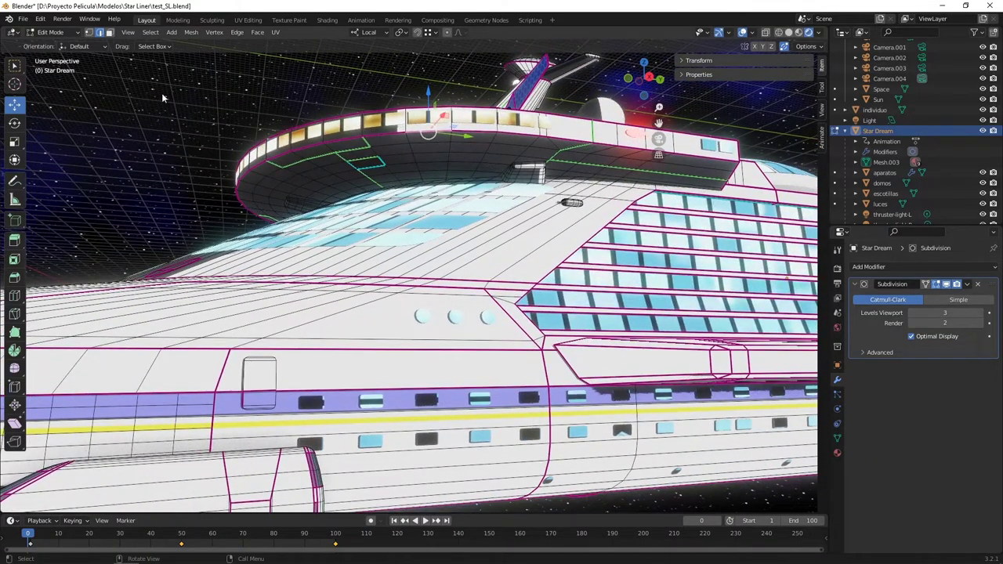
{"action": "key", "text": "Tab"}
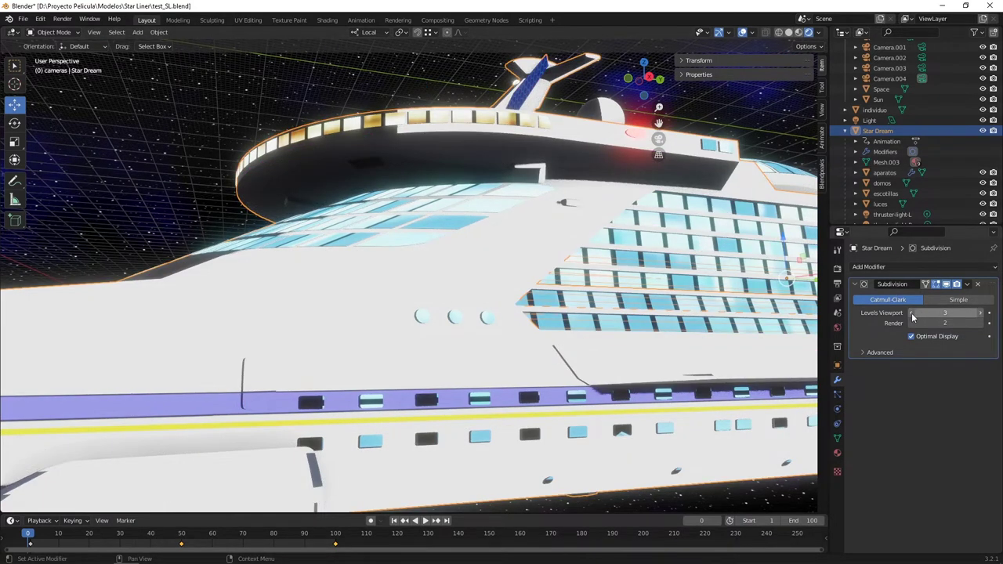
Lower the Subdivision modifier's viewport level back to 1.
{"action": "middle_click_drag", "start_coordinate": [633, 275], "coordinate": [680, 276]}
{"action": "scroll", "coordinate": [575, 265], "scroll_direction": "down", "scroll_amount": 3}
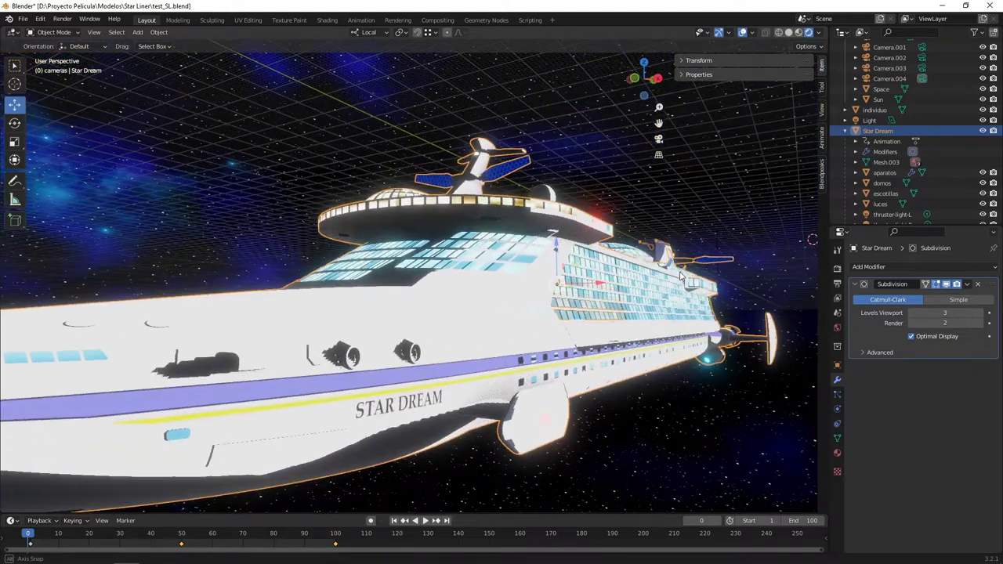
{"action": "left_click", "coordinate": [911, 315]}
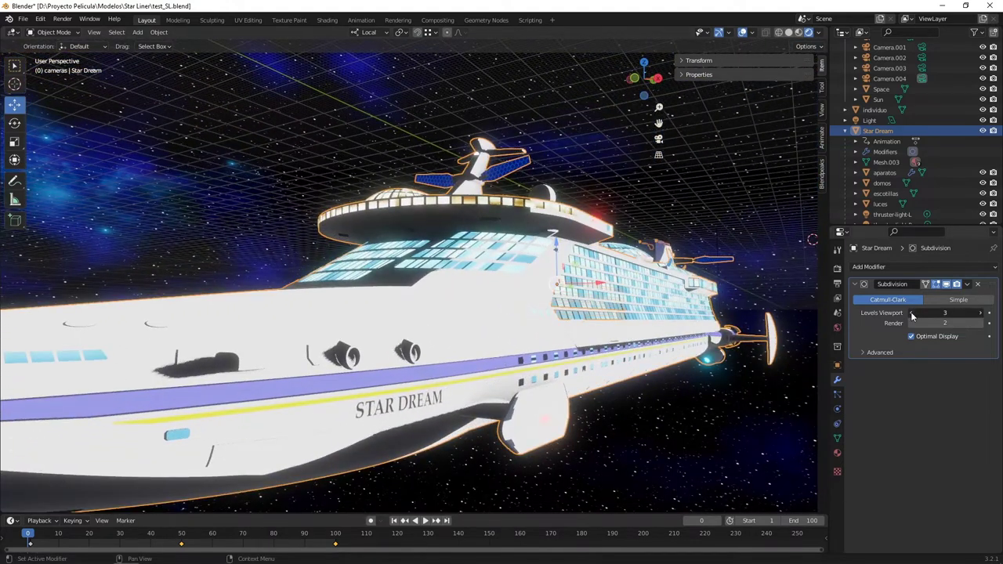
{"action": "left_click", "coordinate": [912, 313]}
{"action": "left_click", "coordinate": [912, 313]}
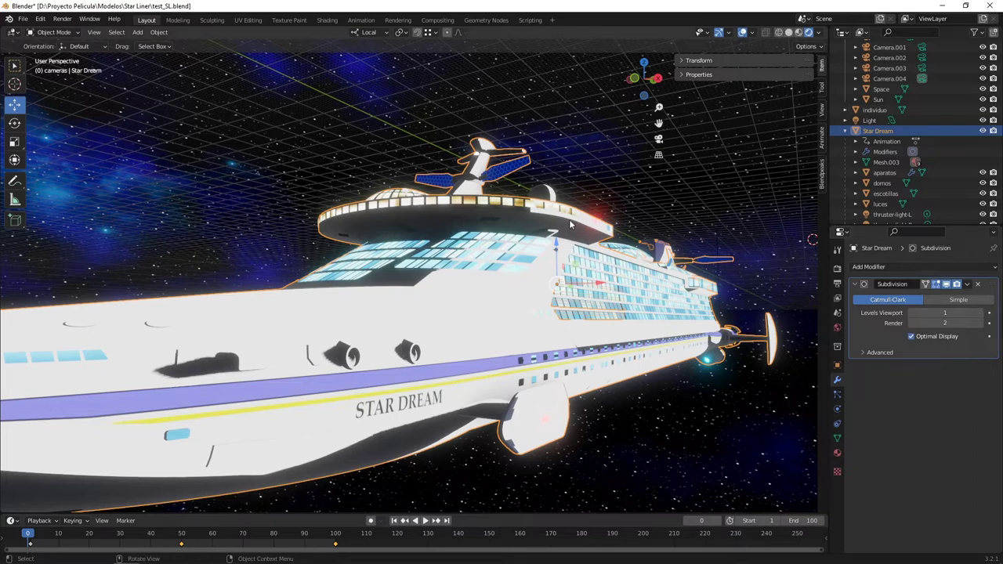
Put the ship back into Edit Mode and expand its Transform values to display the edge crease data.
{"action": "left_click", "coordinate": [823, 92]}
{"action": "left_click", "coordinate": [822, 67]}
{"action": "key", "text": "Tab"}
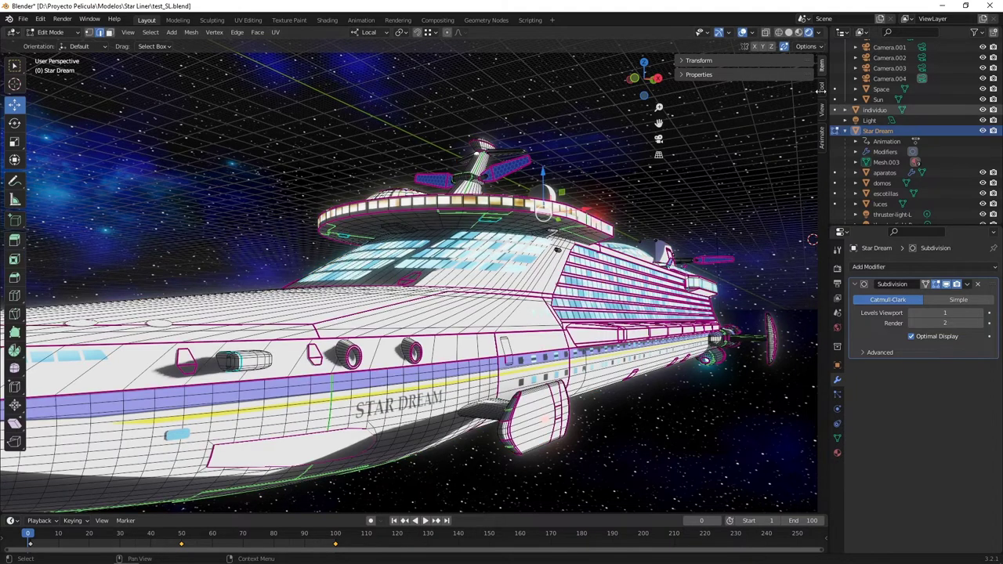
{"action": "left_click", "coordinate": [703, 74]}
{"action": "left_click", "coordinate": [709, 62]}
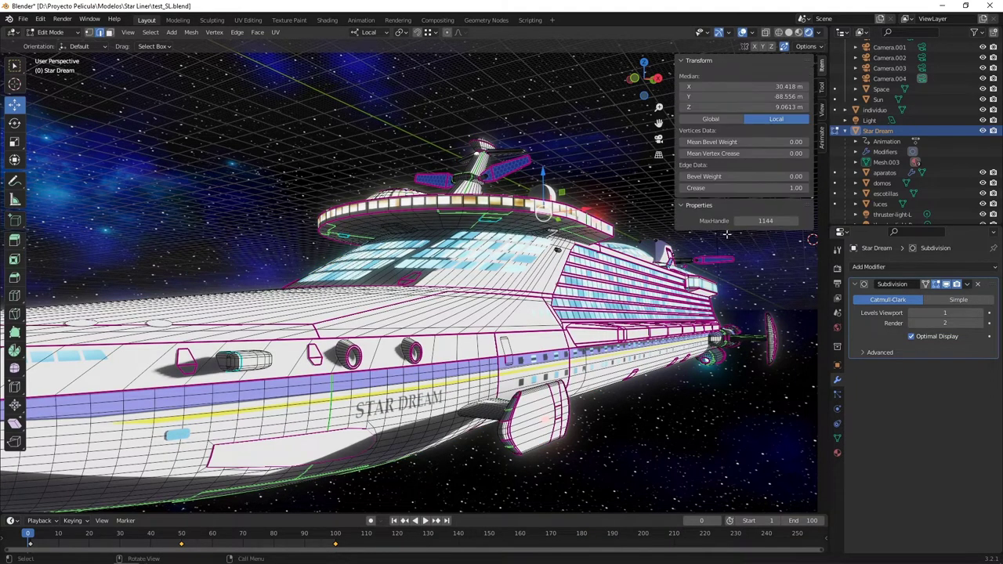
Examine the crease values of individual edges on the hull, the foredeck and the side balcony.
{"action": "left_click", "coordinate": [523, 332]}
{"action": "left_click", "coordinate": [522, 296]}
{"action": "scroll", "coordinate": [526, 304], "scroll_direction": "up", "scroll_amount": 4}
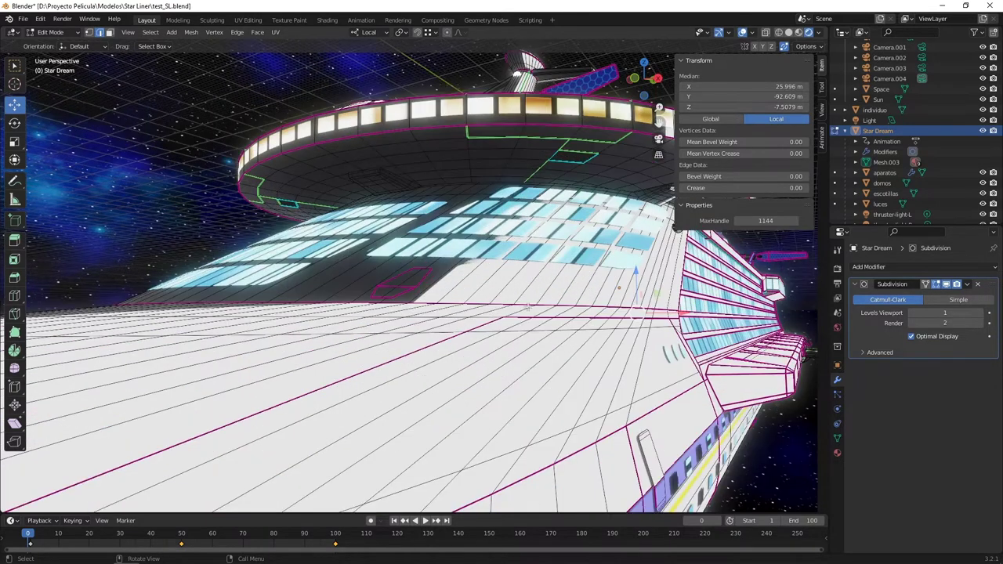
{"action": "left_click", "coordinate": [537, 318]}
{"action": "middle_click_drag", "start_coordinate": [538, 317], "coordinate": [625, 311]}
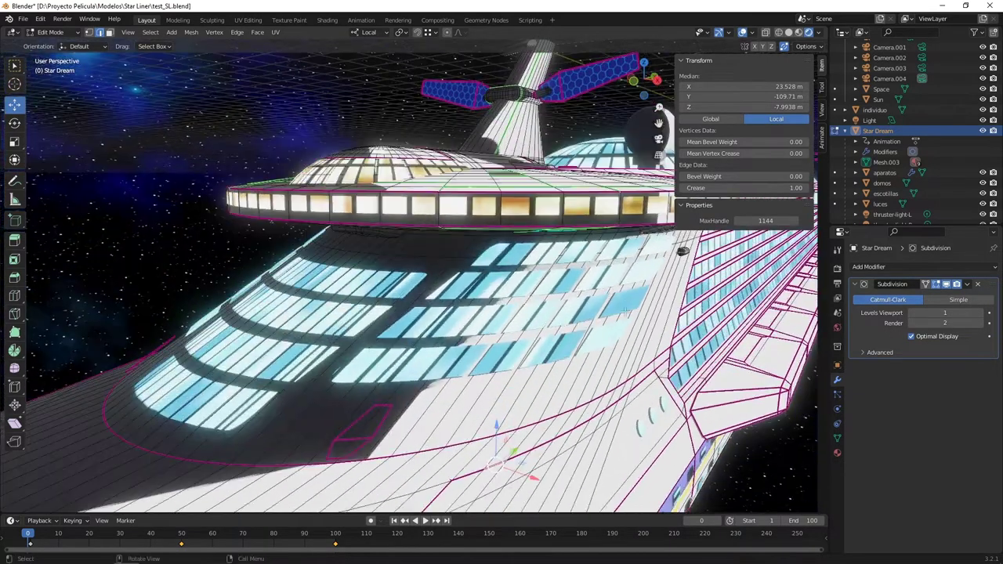
{"action": "middle_click_drag", "start_coordinate": [747, 400], "coordinate": [644, 380], "text": "shift"}
{"action": "left_click", "coordinate": [644, 379]}
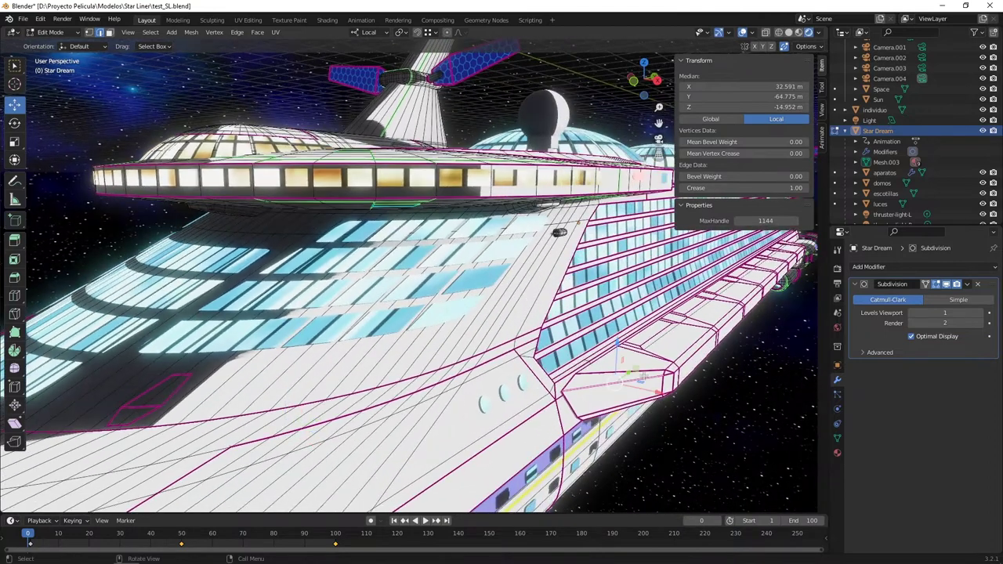
{"action": "left_click", "coordinate": [644, 371], "text": "shift"}
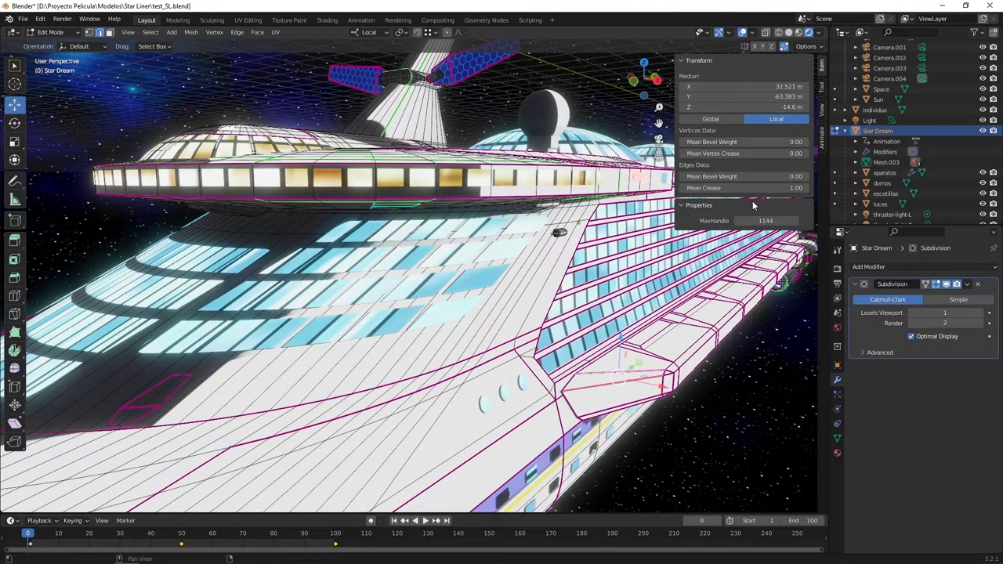
Clear the Freestyle mark from the green edge on the lower front of the mast.
{"action": "middle_click_drag", "start_coordinate": [440, 187], "coordinate": [416, 302]}
{"action": "scroll", "coordinate": [425, 188], "scroll_direction": "up", "scroll_amount": 3}
{"action": "middle_click_drag", "start_coordinate": [434, 197], "coordinate": [425, 275], "text": "shift"}
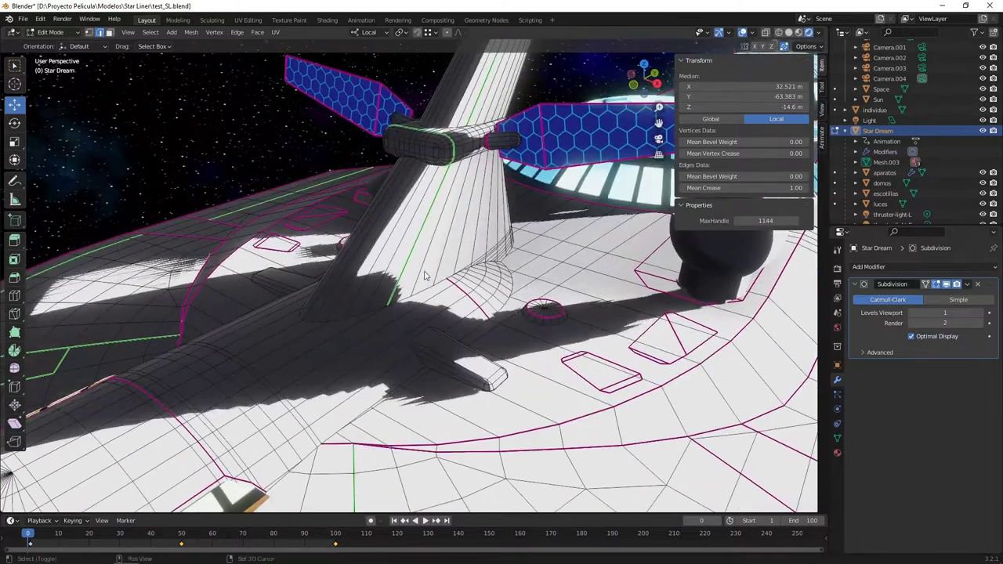
{"action": "left_click", "coordinate": [420, 244]}
{"action": "right_click", "coordinate": [412, 257]}
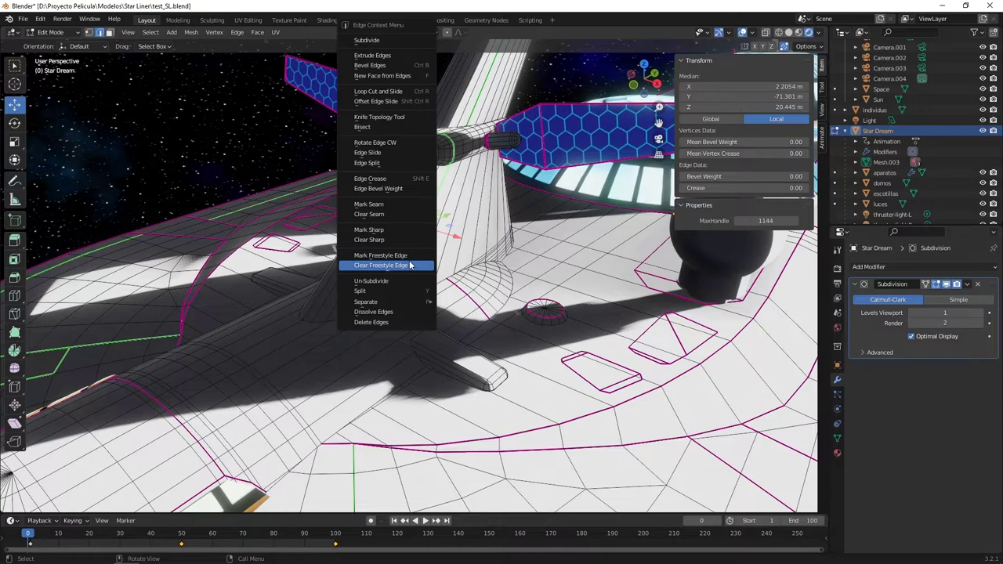
{"action": "left_click", "coordinate": [409, 265]}
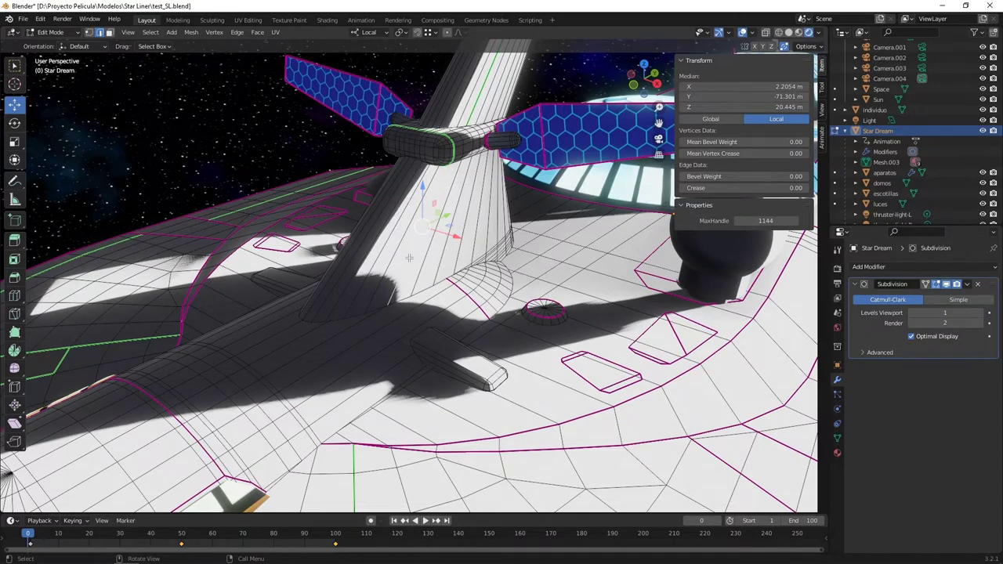
{"action": "mouse_move", "coordinate": [406, 263]}
{"action": "middle_mouse_down"}
{"action": "mouse_move", "coordinate": [449, 259]}
{"action": "mouse_move", "coordinate": [407, 268]}
{"action": "middle_mouse_up"}
{"action": "right_click", "coordinate": [407, 268]}
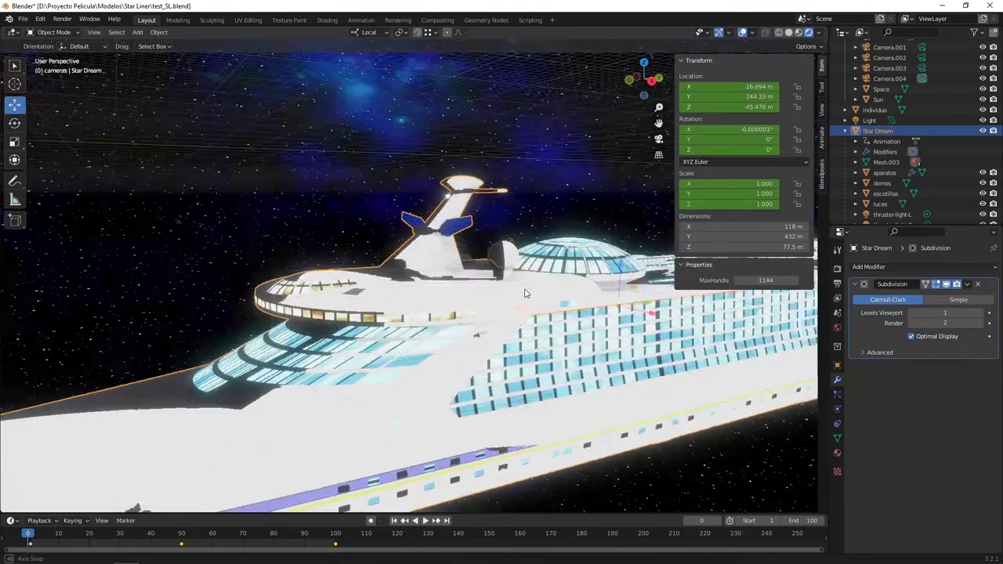
Switch to the Shading workspace, display the material settings and select the ship's windows object.
{"action": "middle_click_drag", "start_coordinate": [439, 282], "coordinate": [447, 157]}
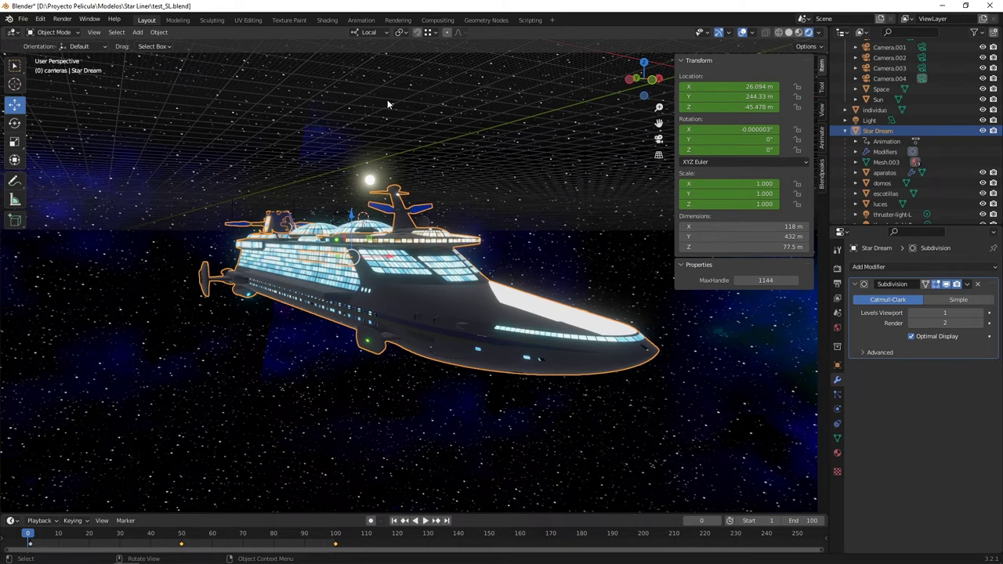
{"action": "scroll", "coordinate": [384, 177], "scroll_direction": "up", "scroll_amount": 2}
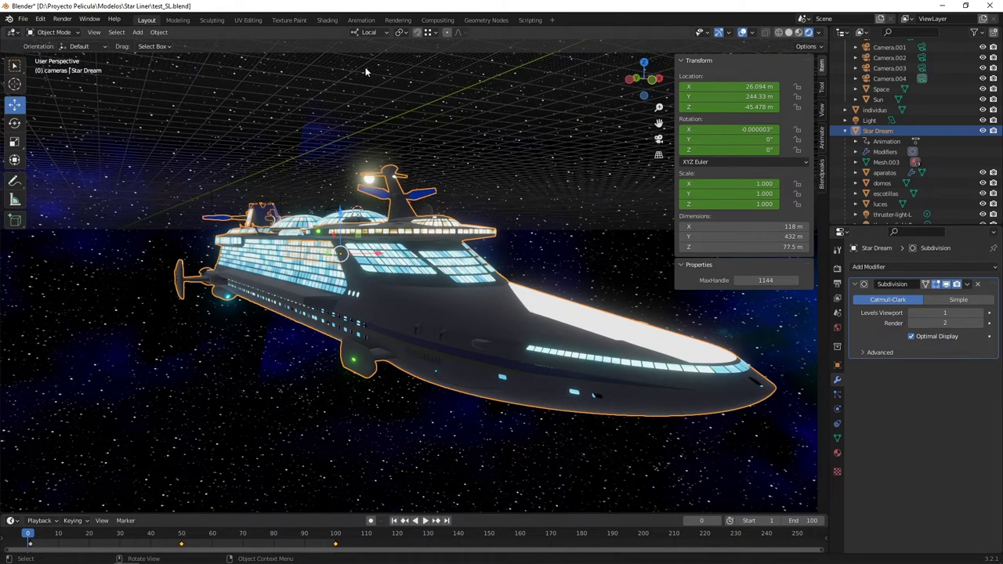
{"action": "left_click", "coordinate": [327, 19]}
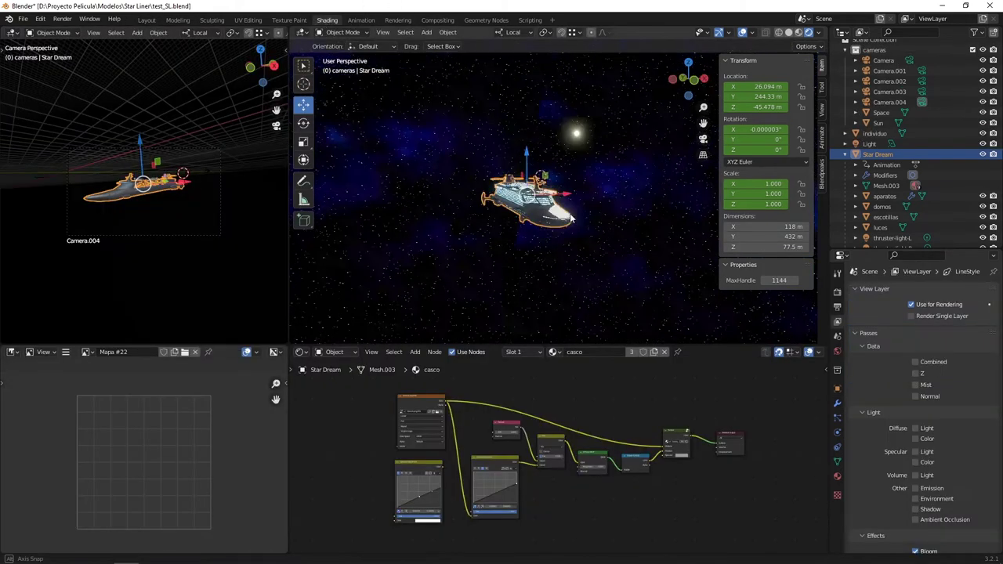
{"action": "middle_click_drag", "start_coordinate": [566, 202], "coordinate": [538, 205]}
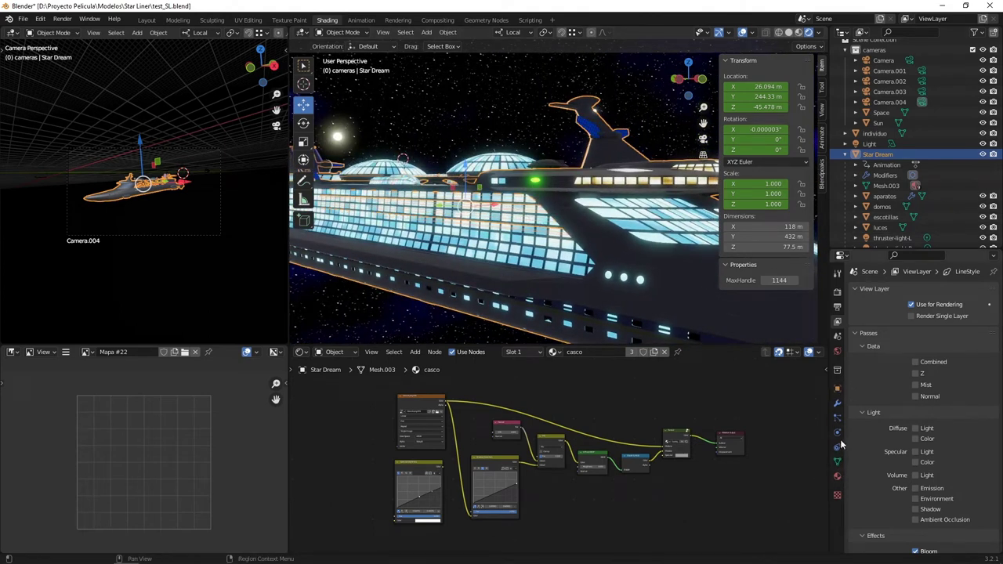
{"action": "left_click", "coordinate": [837, 476]}
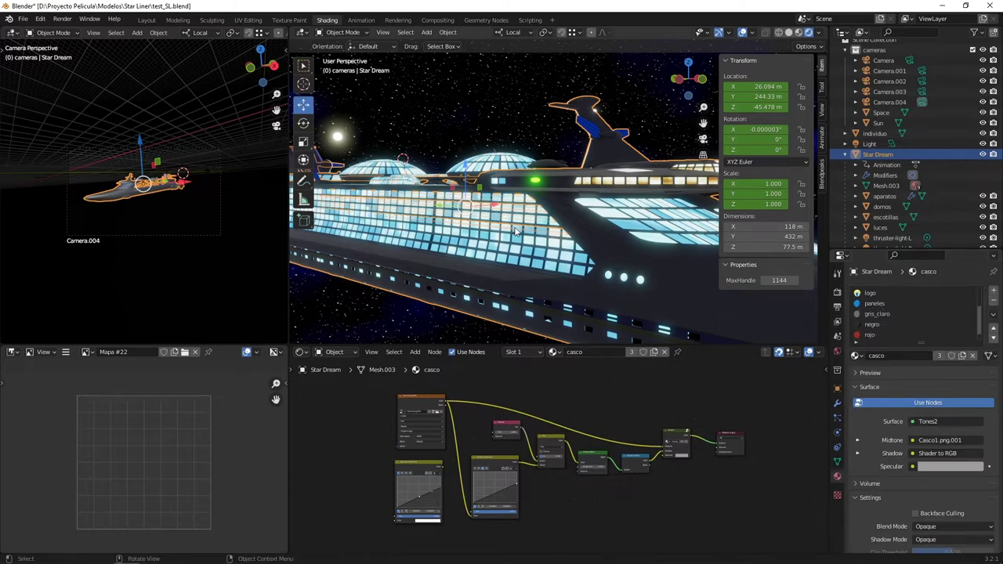
{"action": "left_click", "coordinate": [517, 232]}
Enlarge the shader editor to present the ventanas material's image texture and emission nodes.
{"action": "middle_click_drag", "start_coordinate": [671, 439], "coordinate": [455, 441]}
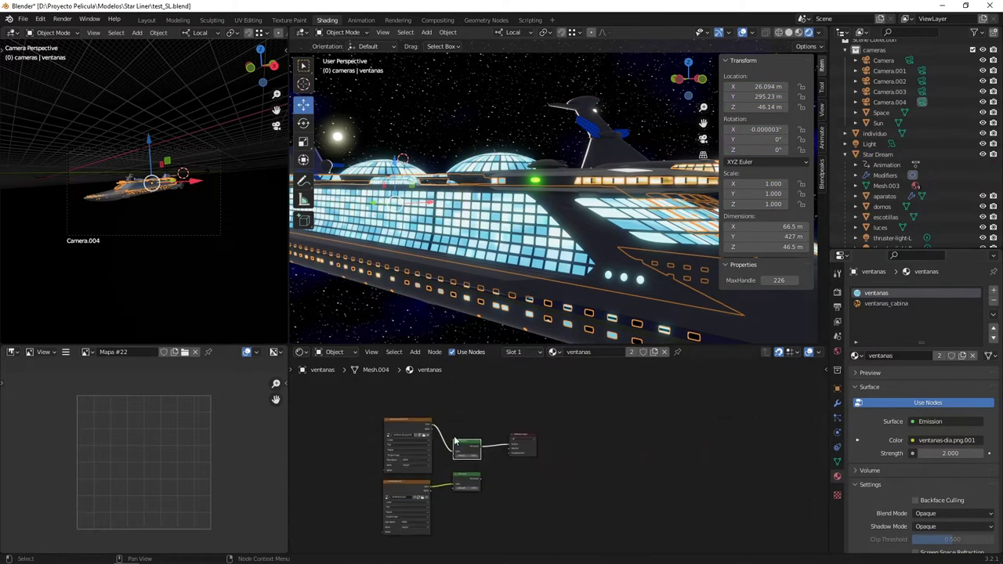
{"action": "scroll", "coordinate": [435, 423], "scroll_direction": "up", "scroll_amount": 10}
{"action": "middle_click_drag", "start_coordinate": [411, 395], "coordinate": [621, 430]}
{"action": "middle_click_drag", "start_coordinate": [537, 458], "coordinate": [504, 429]}
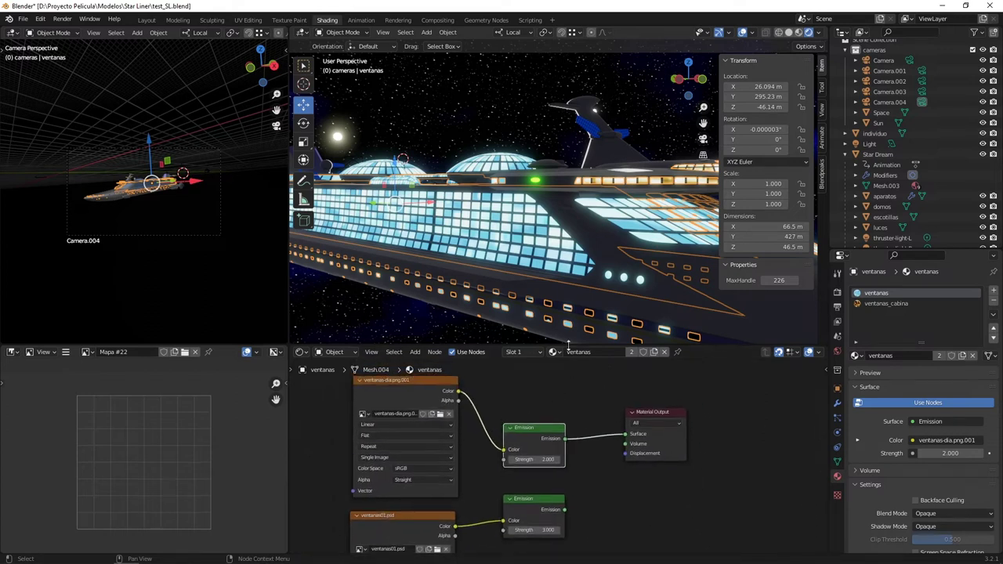
{"action": "left_click_drag", "start_coordinate": [569, 346], "coordinate": [119, 310]}
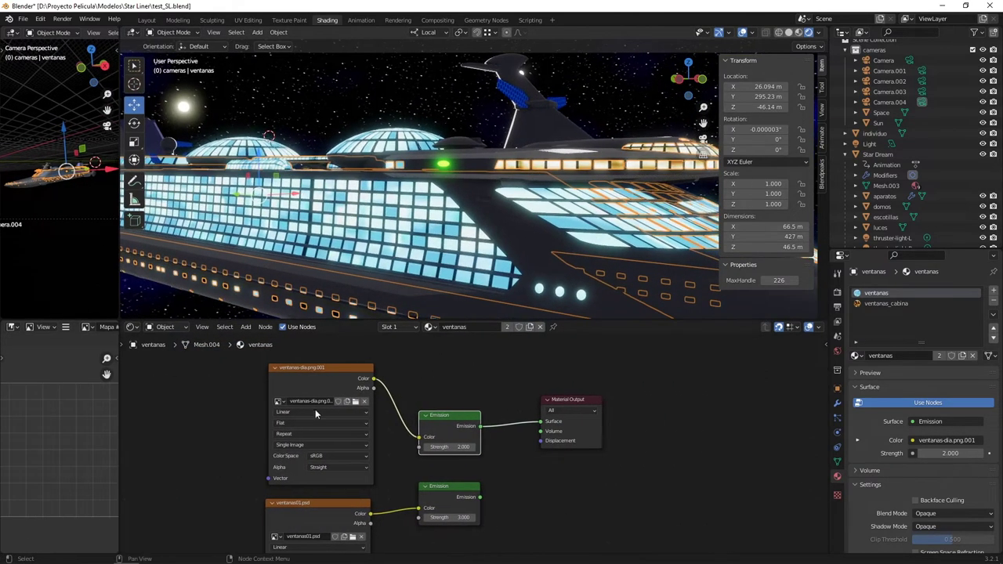
Display the ventanas-dia image and compare the window looks by connecting the ventanas01.psd Emission to the Material Output before restoring the day Emission.
{"action": "left_click", "coordinate": [309, 366]}
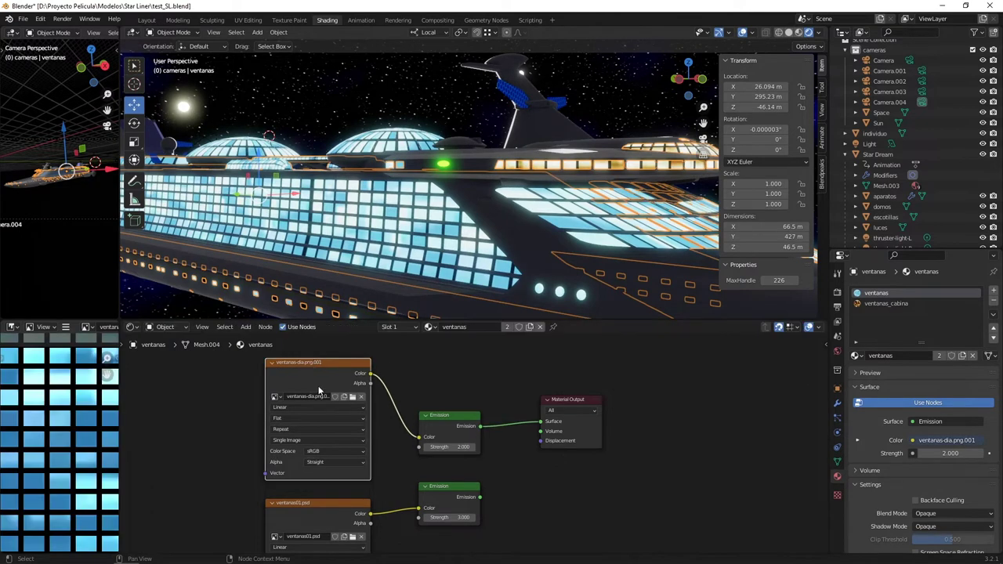
{"action": "middle_click_drag", "start_coordinate": [503, 481], "coordinate": [525, 427]}
{"action": "middle_click_drag", "start_coordinate": [385, 430], "coordinate": [369, 446]}
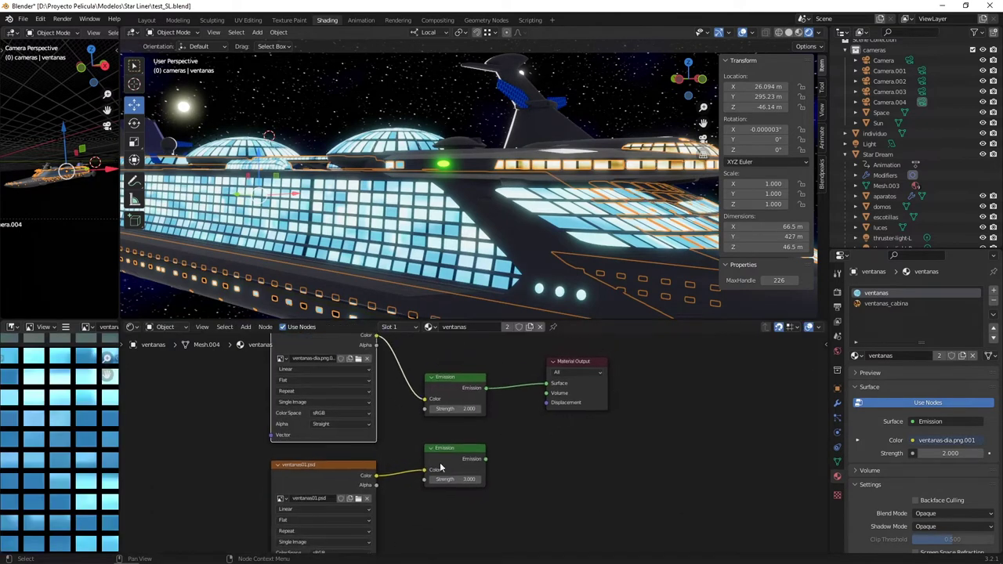
{"action": "left_click_drag", "start_coordinate": [486, 459], "coordinate": [546, 383]}
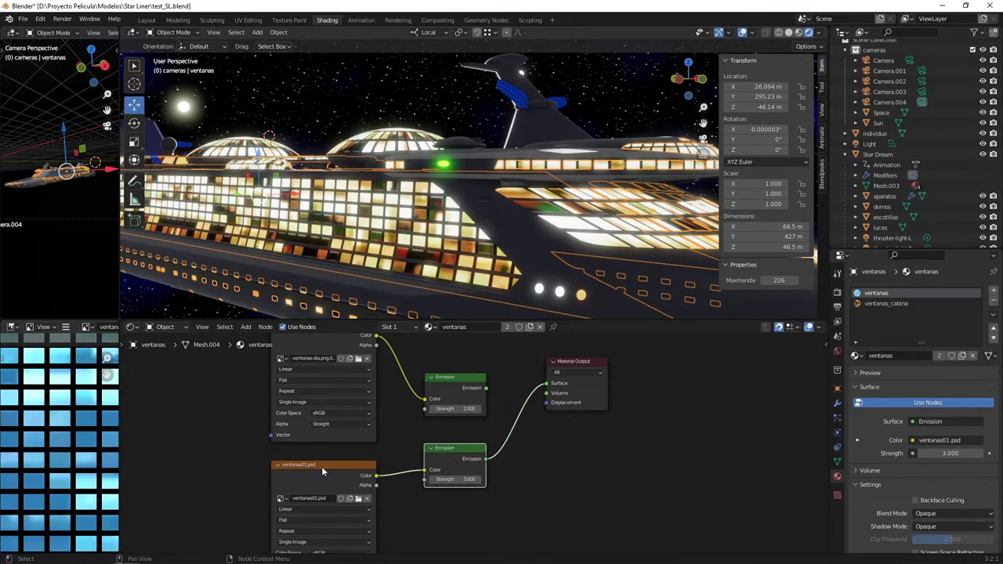
{"action": "middle_click_drag", "start_coordinate": [361, 269], "coordinate": [486, 298]}
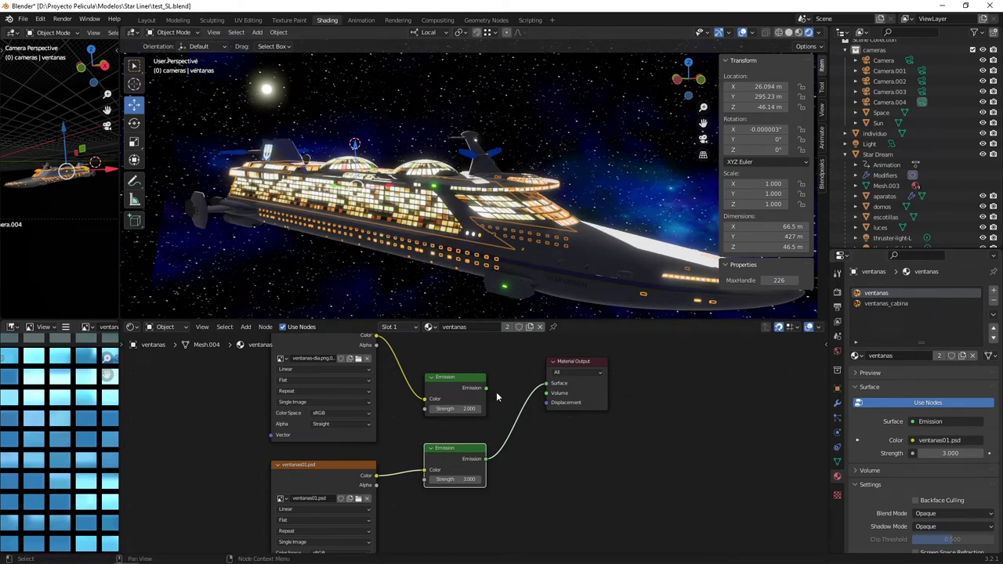
{"action": "left_click_drag", "start_coordinate": [486, 387], "coordinate": [546, 383]}
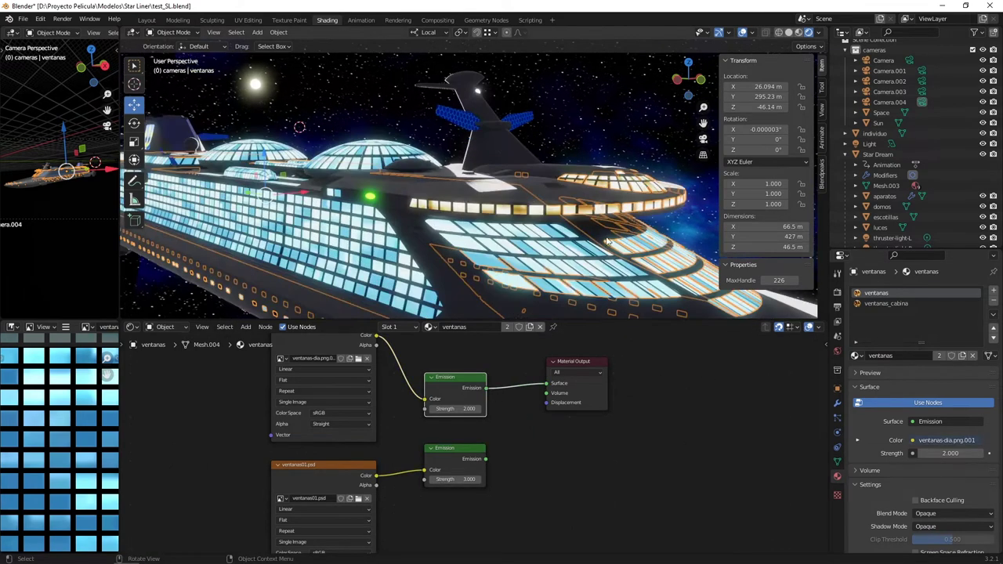
Display the ventanas_cabina material's nodes and examine the cabin windows around the upper foredeck.
{"action": "left_click", "coordinate": [885, 303]}
{"action": "middle_click_drag", "start_coordinate": [555, 238], "coordinate": [547, 239]}
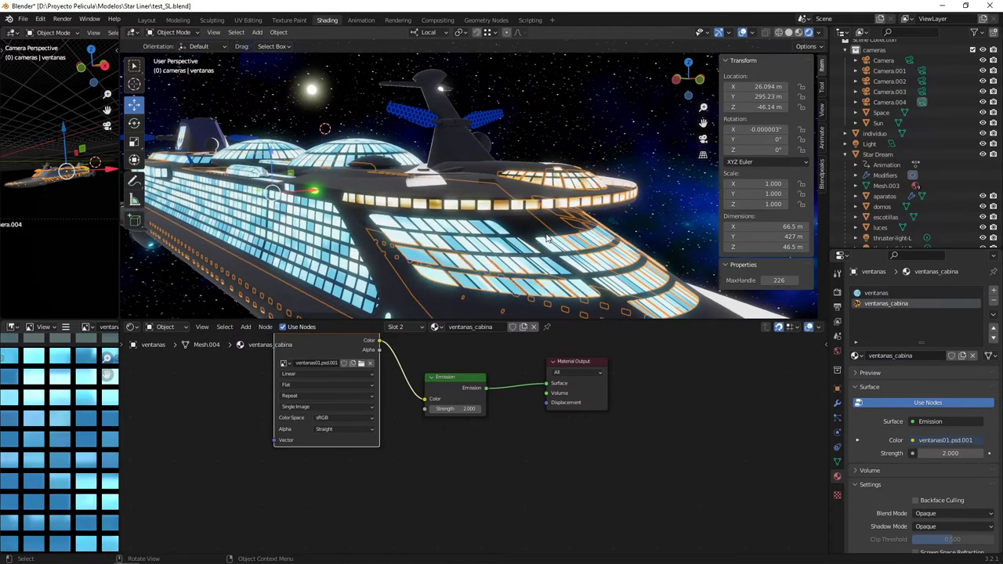
{"action": "scroll", "coordinate": [547, 239], "scroll_direction": "down", "scroll_amount": 2}
{"action": "scroll", "coordinate": [547, 239], "scroll_direction": "down", "scroll_amount": 1}
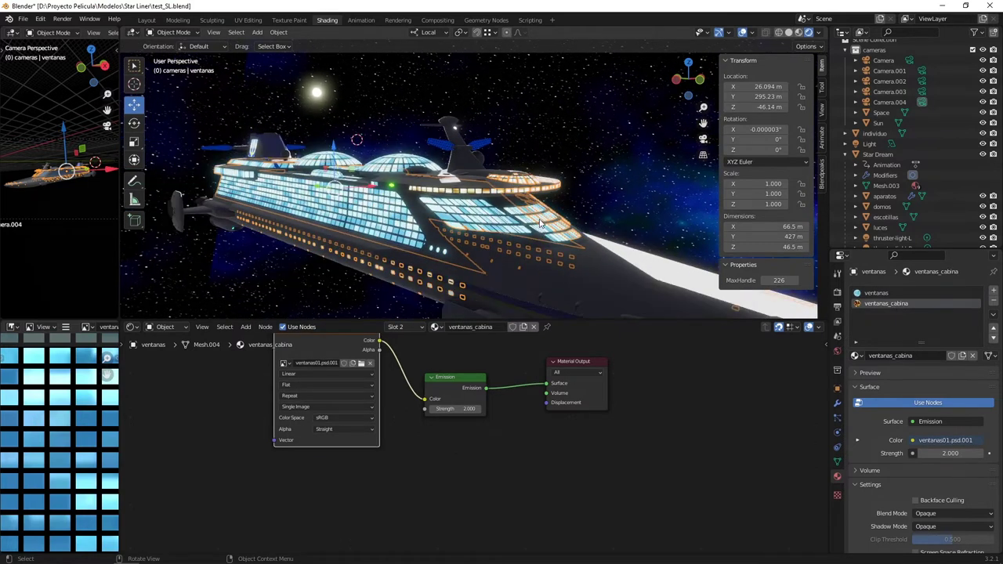
{"action": "mouse_move", "coordinate": [497, 214]}
{"action": "middle_mouse_down"}
{"action": "mouse_move", "coordinate": [498, 245]}
{"action": "mouse_move", "coordinate": [496, 217]}
{"action": "middle_mouse_up"}
{"action": "scroll", "coordinate": [490, 217], "scroll_direction": "up", "scroll_amount": 4}
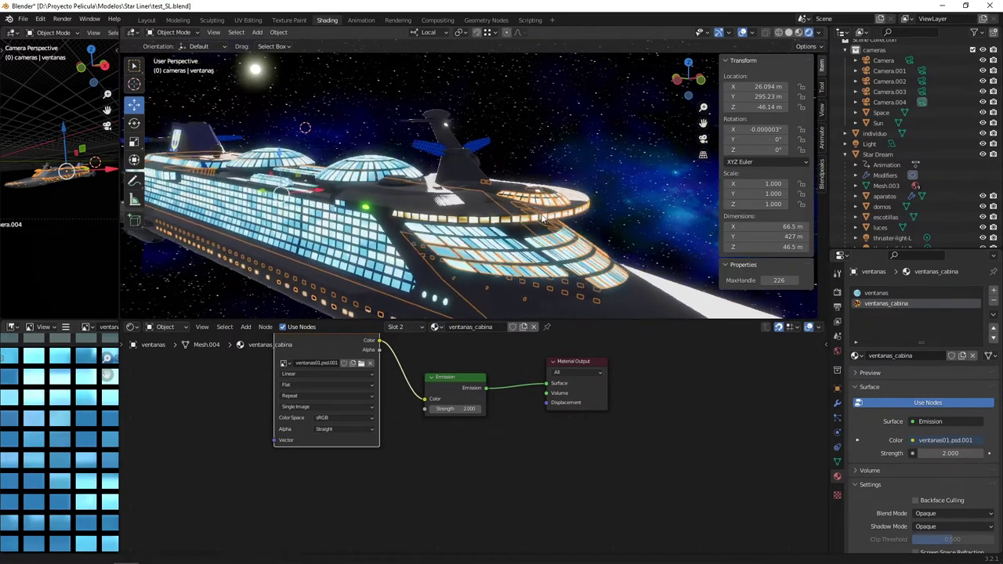
{"action": "middle_click_drag", "start_coordinate": [446, 224], "coordinate": [381, 231]}
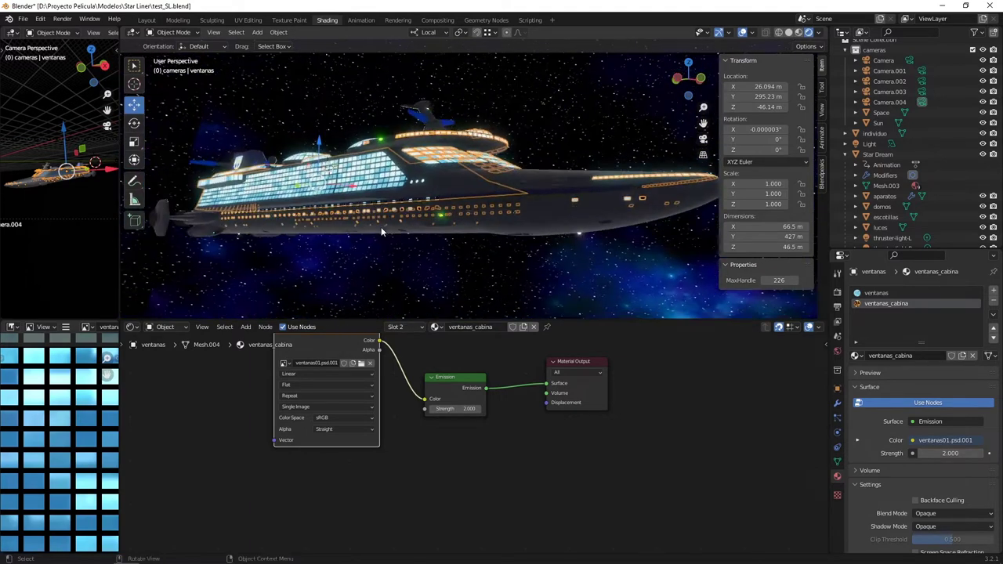
Select the Star Dream hull and examine the Fresnel, Mix and Shadow Correction nodes of its casco material alongside the hull's shading.
{"action": "left_click", "coordinate": [545, 222]}
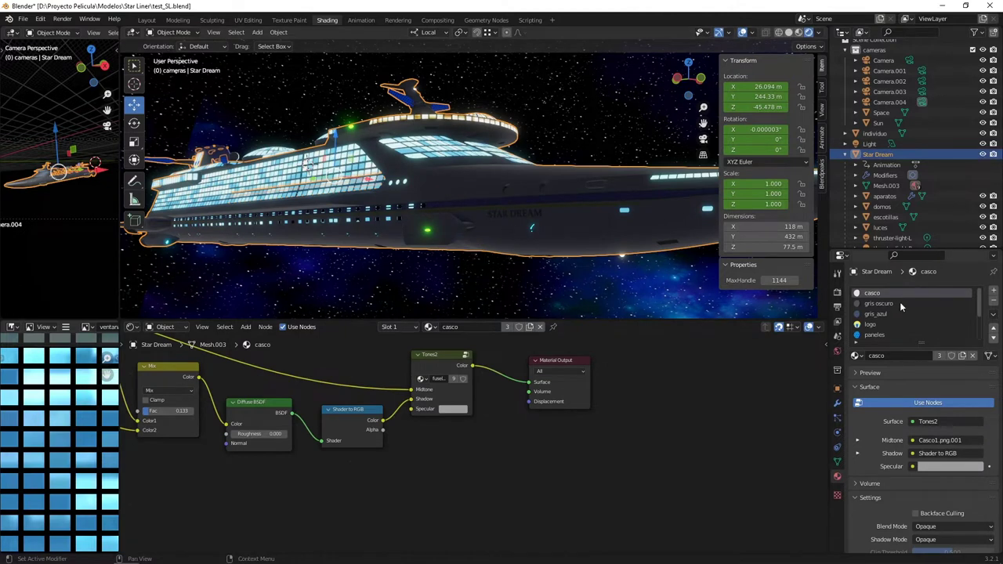
{"action": "middle_click_drag", "start_coordinate": [290, 358], "coordinate": [486, 411]}
{"action": "scroll", "coordinate": [489, 413], "scroll_direction": "down", "scroll_amount": 5}
{"action": "scroll", "coordinate": [405, 400], "scroll_direction": "down", "scroll_amount": 1}
{"action": "middle_click_drag", "start_coordinate": [405, 399], "coordinate": [459, 374]}
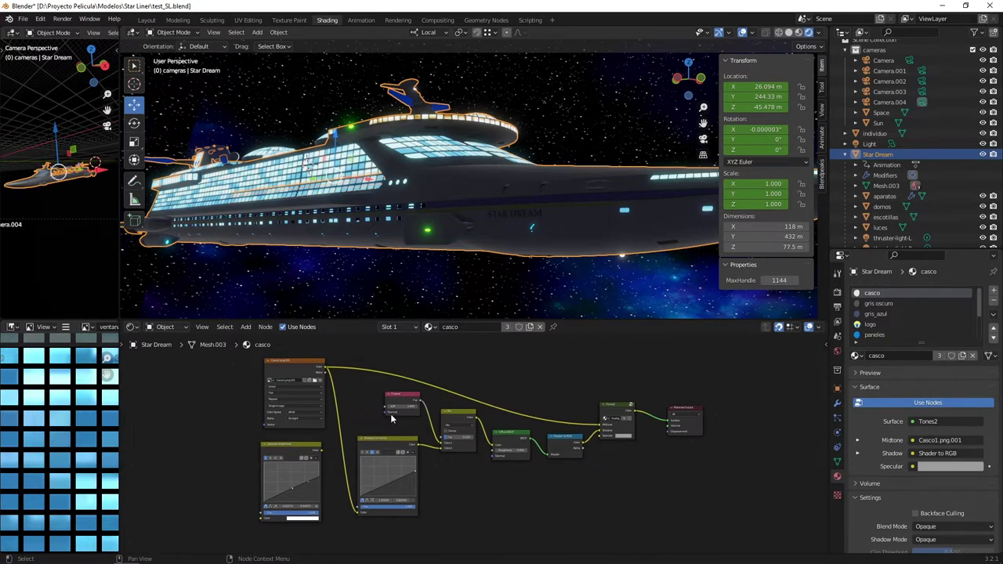
{"action": "mouse_move", "coordinate": [477, 192]}
{"action": "middle_mouse_down"}
{"action": "mouse_move", "coordinate": [406, 225]}
{"action": "mouse_move", "coordinate": [503, 211]}
{"action": "mouse_move", "coordinate": [493, 190]}
{"action": "middle_mouse_up"}
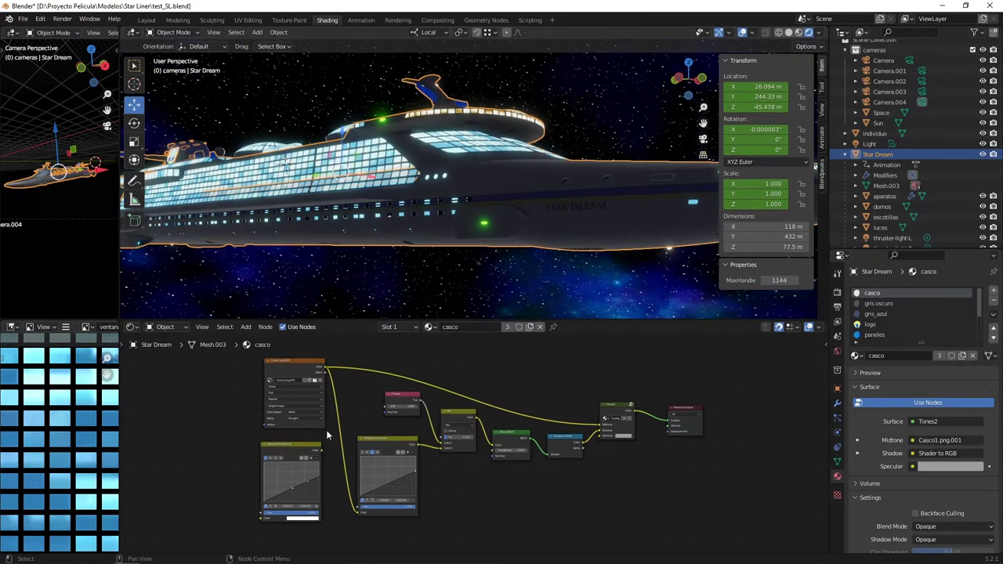
{"action": "scroll", "coordinate": [342, 421], "scroll_direction": "up", "scroll_amount": 2}
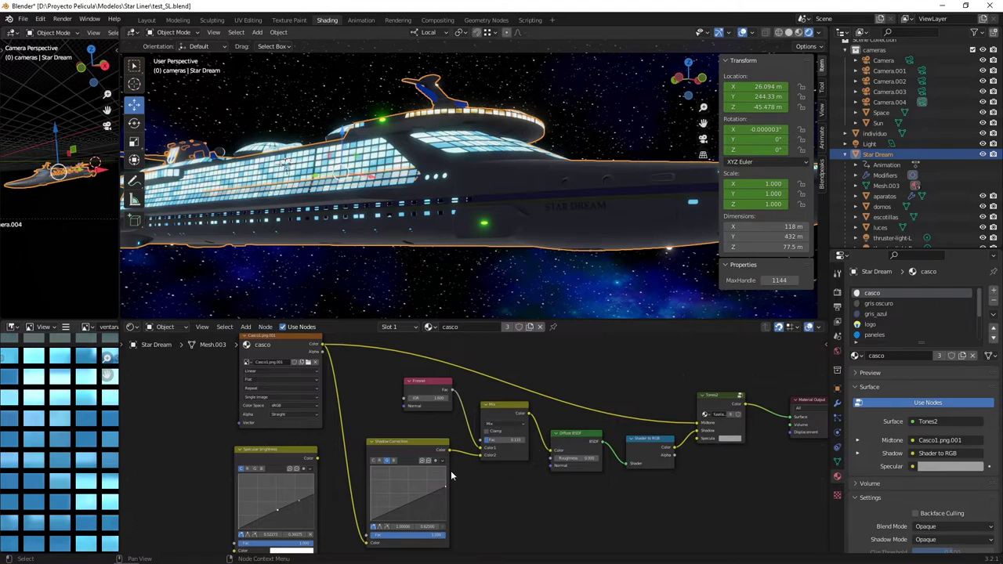
{"action": "scroll", "coordinate": [443, 483], "scroll_direction": "up", "scroll_amount": 3}
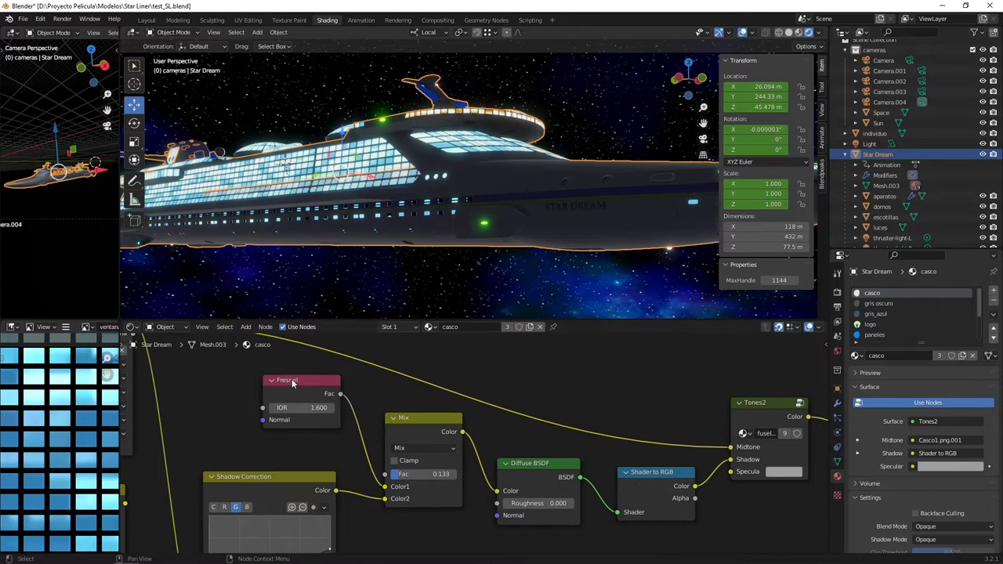
{"action": "middle_click_drag", "start_coordinate": [488, 262], "coordinate": [495, 246]}
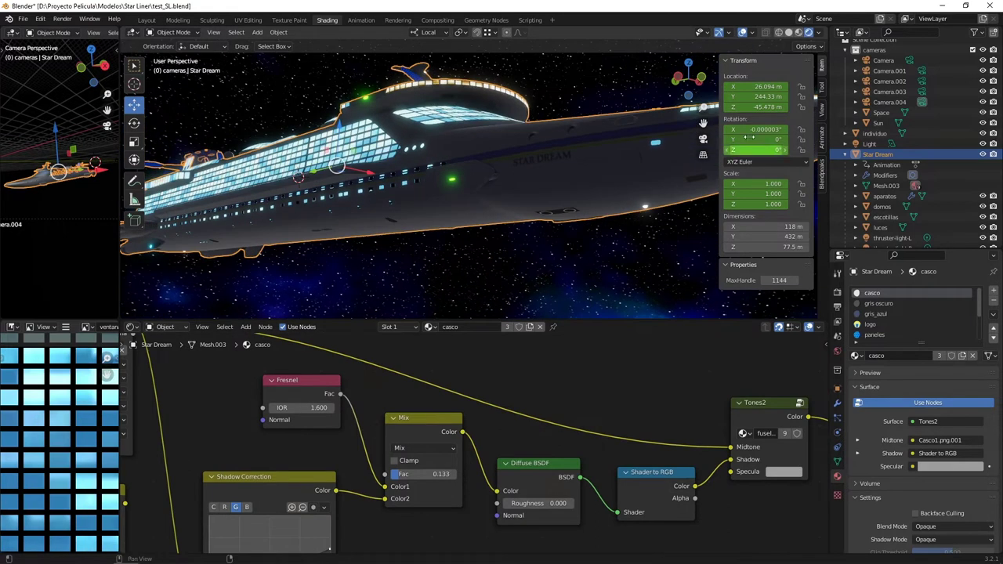
{"action": "middle_click_drag", "start_coordinate": [339, 244], "coordinate": [423, 236]}
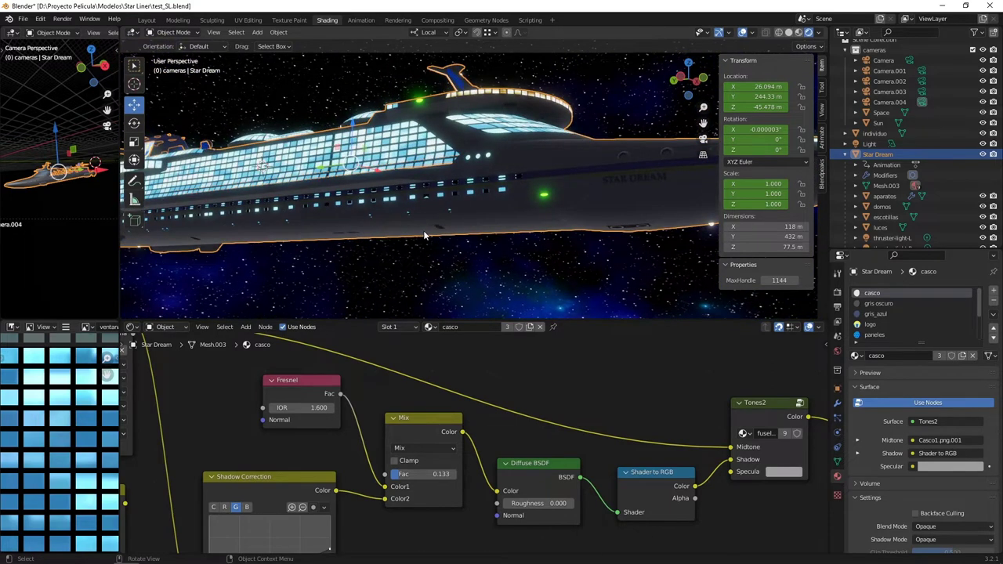
{"action": "middle_click_drag", "start_coordinate": [423, 235], "coordinate": [460, 235]}
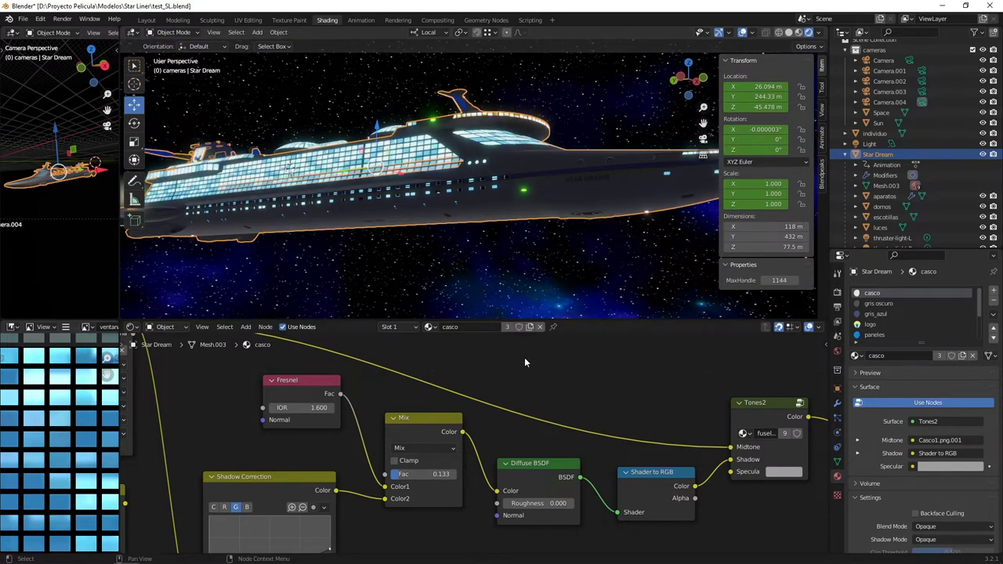
Open the Tones2 node group of the casco material and examine its Ambient Occlusion, Shader to RGB and ColorRamp nodes.
{"action": "middle_click_drag", "start_coordinate": [533, 378], "coordinate": [352, 377]}
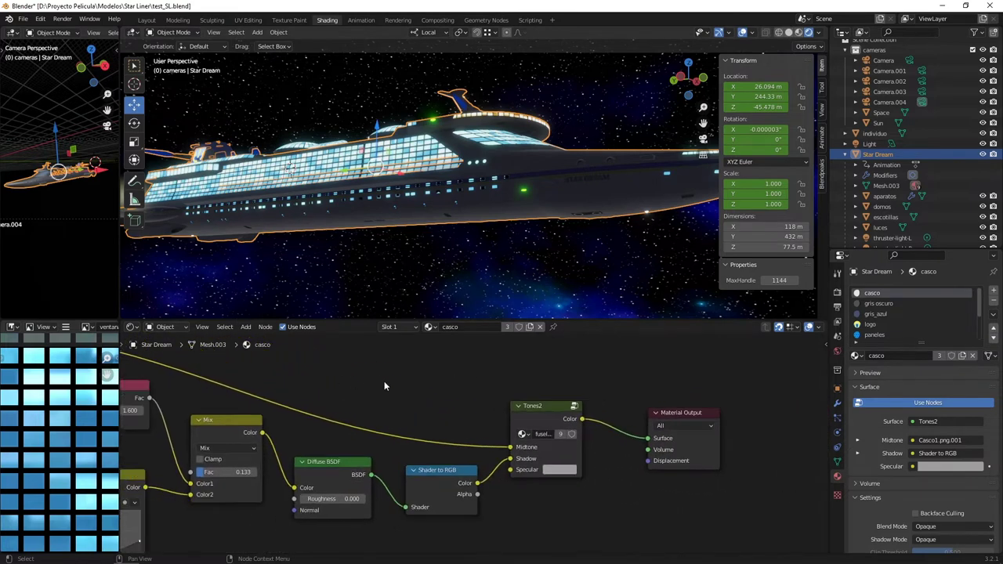
{"action": "left_click", "coordinate": [575, 406]}
{"action": "scroll", "coordinate": [509, 406], "scroll_direction": "down", "scroll_amount": 7}
{"action": "middle_click_drag", "start_coordinate": [526, 410], "coordinate": [573, 492]}
{"action": "scroll", "coordinate": [442, 412], "scroll_direction": "up", "scroll_amount": 6}
{"action": "scroll", "coordinate": [447, 382], "scroll_direction": "up", "scroll_amount": 3}
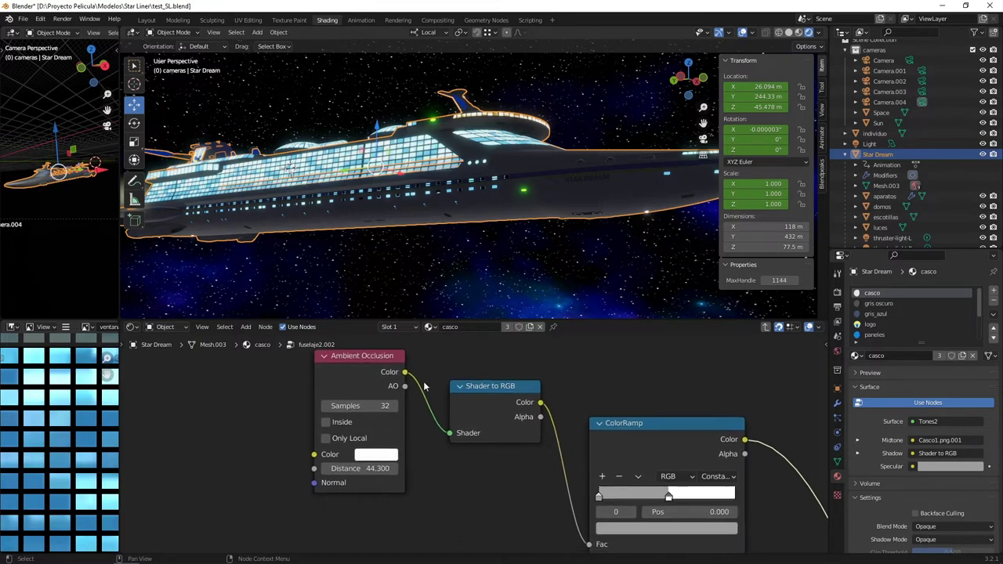
{"action": "middle_click_drag", "start_coordinate": [519, 471], "coordinate": [396, 452]}
{"action": "scroll", "coordinate": [396, 452], "scroll_direction": "down", "scroll_amount": 4}
{"action": "middle_click_drag", "start_coordinate": [596, 507], "coordinate": [578, 405]}
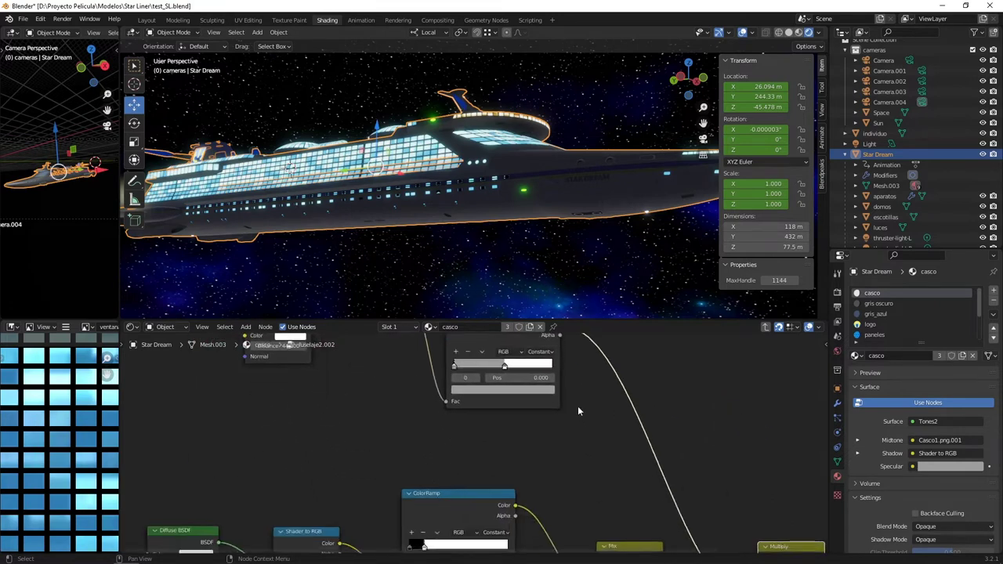
{"action": "scroll", "coordinate": [584, 427], "scroll_direction": "down", "scroll_amount": 5}
Inspect the thruster's point light at the stern, and display the exhaust material of the luces object.
{"action": "middle_click_drag", "start_coordinate": [512, 241], "coordinate": [664, 265]}
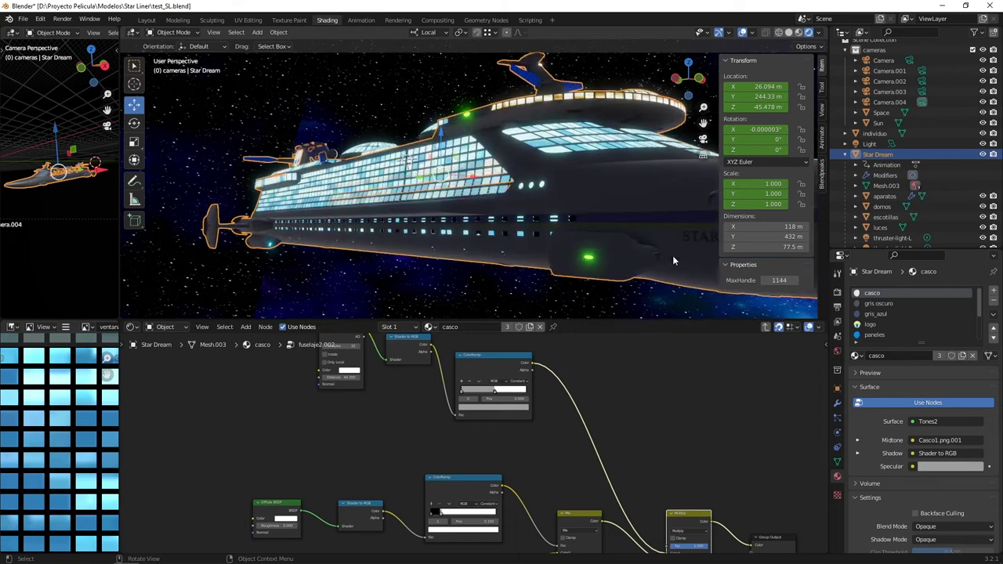
{"action": "middle_click_drag", "start_coordinate": [540, 239], "coordinate": [814, 243]}
{"action": "left_click", "coordinate": [481, 210]}
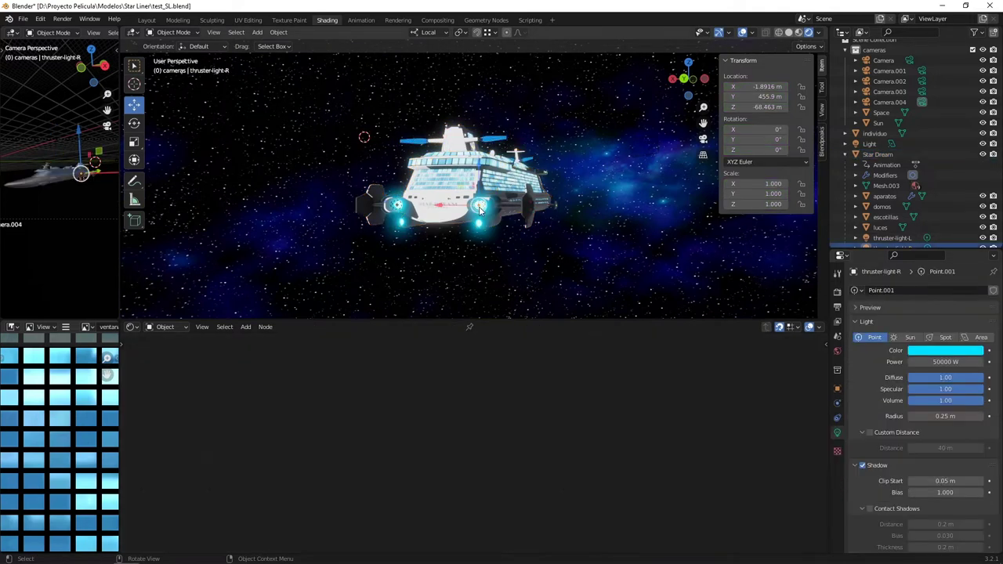
{"action": "scroll", "coordinate": [484, 227], "scroll_direction": "up", "scroll_amount": 5}
{"action": "left_click", "coordinate": [498, 263]}
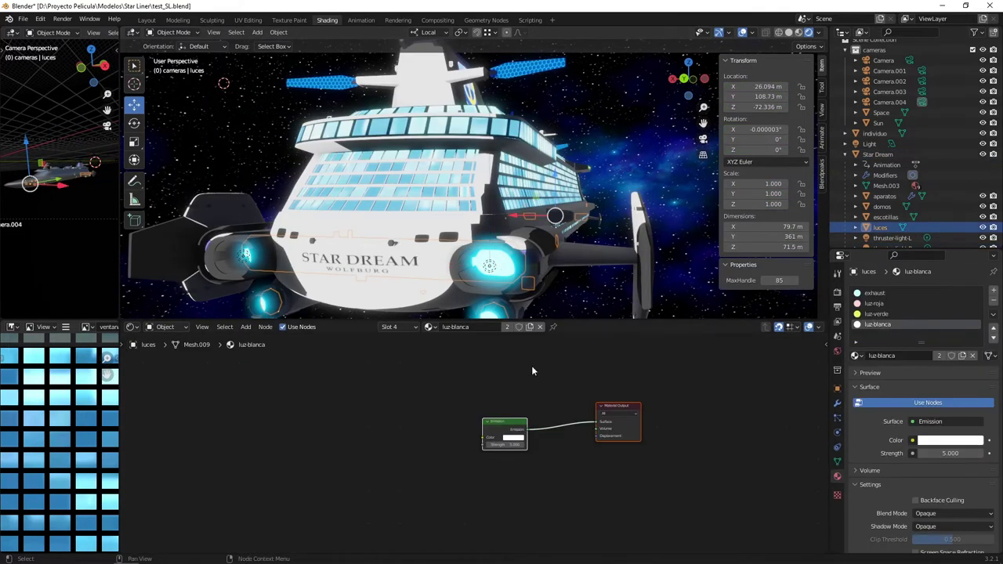
{"action": "left_click", "coordinate": [879, 293]}
{"action": "middle_click_drag", "start_coordinate": [478, 302], "coordinate": [474, 275]}
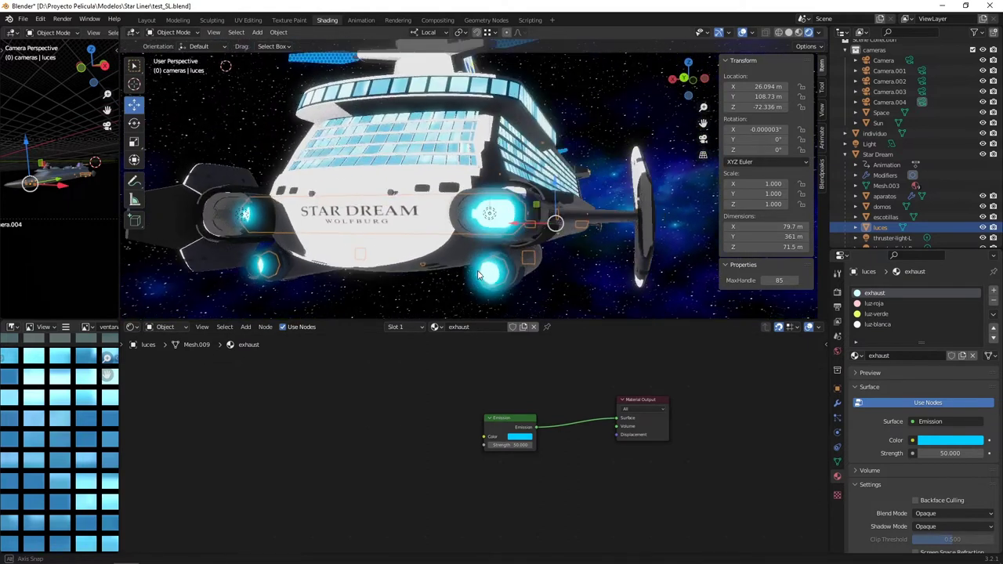
{"action": "scroll", "coordinate": [486, 264], "scroll_direction": "up", "scroll_amount": 3}
Show the Eevee render settings and compare the thruster glow by turning Bloom off and on again.
{"action": "left_click", "coordinate": [837, 322]}
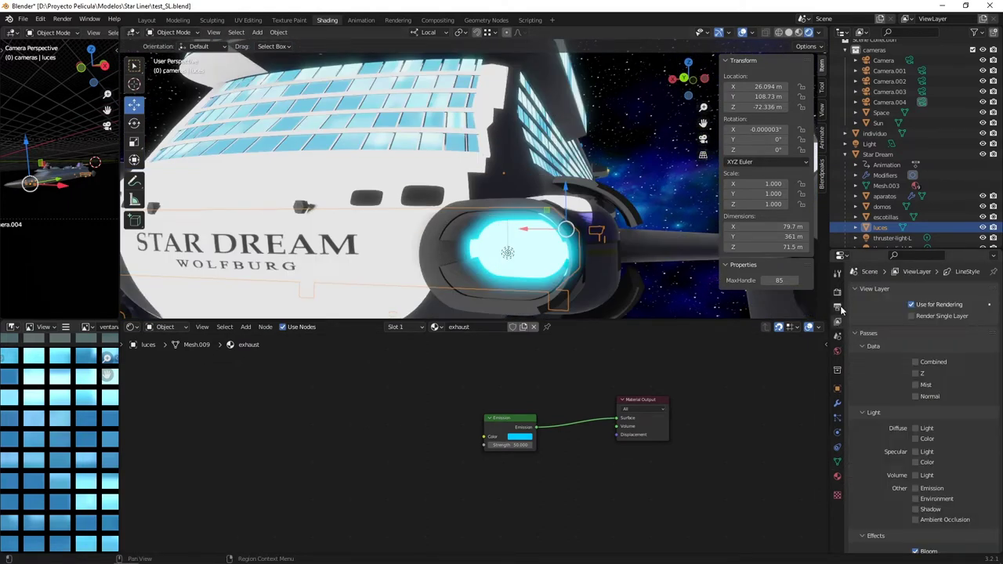
{"action": "left_click", "coordinate": [838, 307]}
{"action": "left_click", "coordinate": [837, 293]}
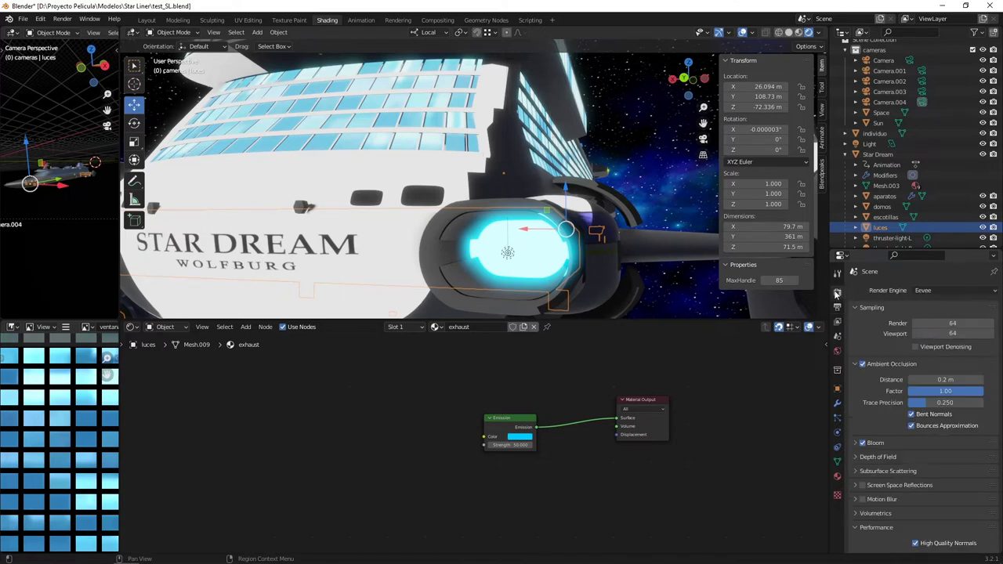
{"action": "left_click", "coordinate": [862, 442]}
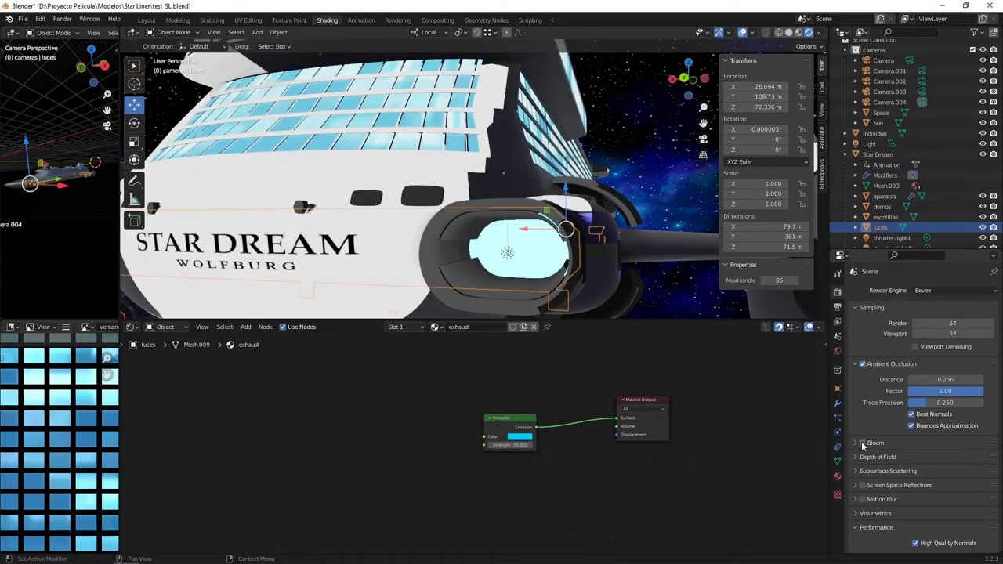
{"action": "left_click", "coordinate": [863, 443]}
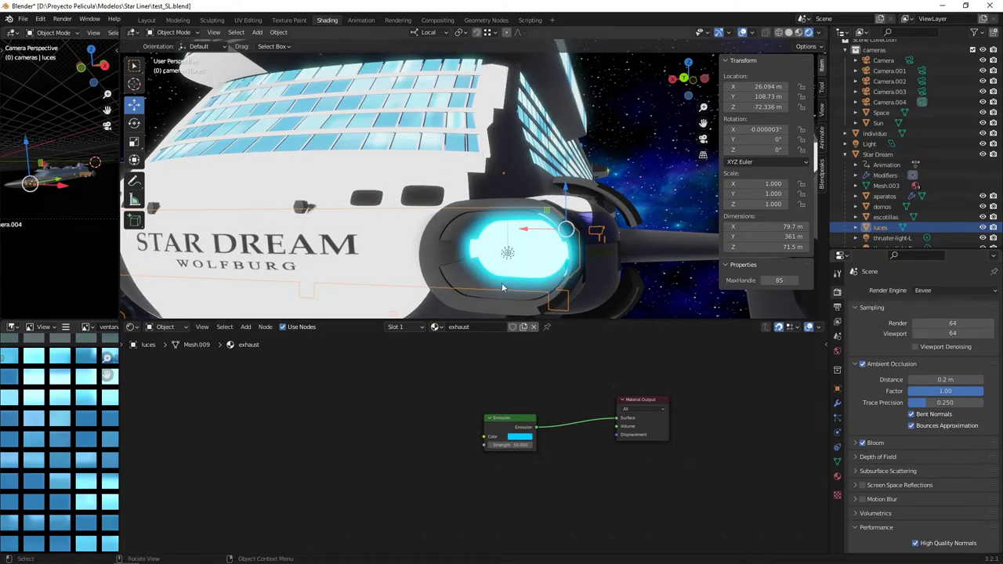
Examine the ship's underside, the sun's placement and the brightly lit side of the hull.
{"action": "scroll", "coordinate": [502, 287], "scroll_direction": "down", "scroll_amount": 5}
{"action": "middle_click_drag", "start_coordinate": [507, 248], "coordinate": [389, 121]}
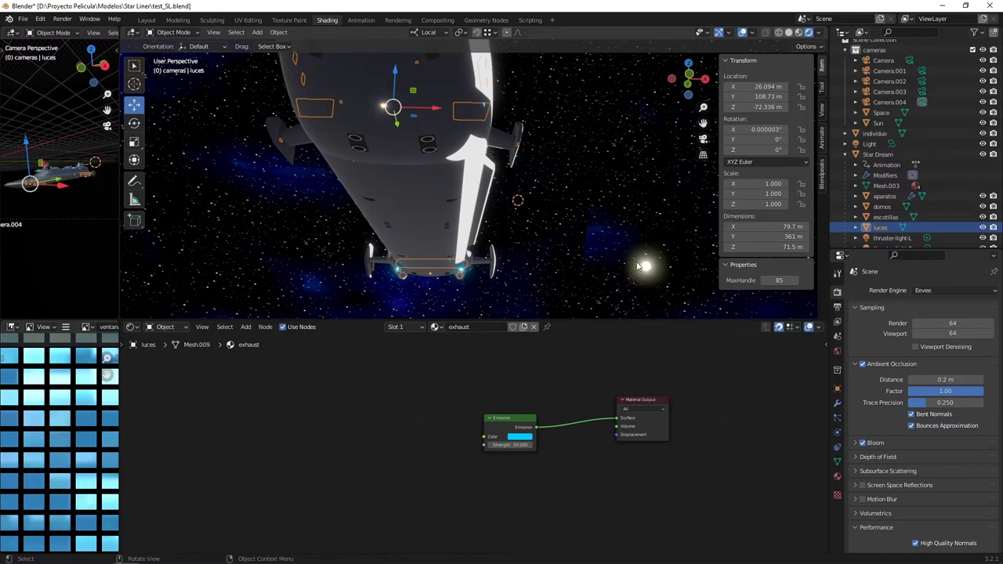
{"action": "middle_click_drag", "start_coordinate": [650, 272], "coordinate": [534, 214]}
{"action": "scroll", "coordinate": [516, 228], "scroll_direction": "up", "scroll_amount": 1}
{"action": "scroll", "coordinate": [516, 228], "scroll_direction": "down", "scroll_amount": 1}
{"action": "middle_click_drag", "start_coordinate": [439, 238], "coordinate": [524, 253], "text": "shift"}
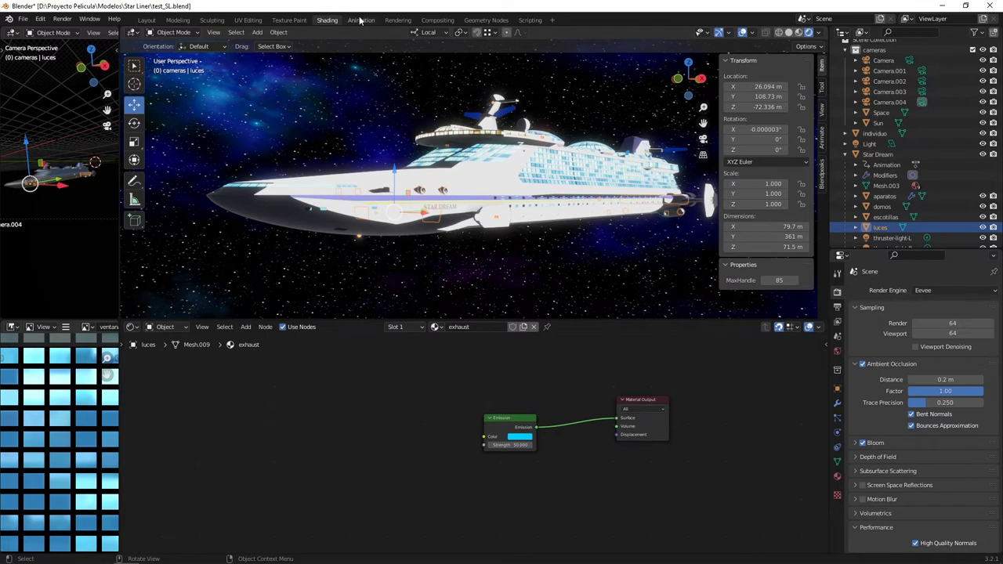
Switch to the Layout workspace and view the full lit side of the ship.
{"action": "left_click", "coordinate": [180, 20]}
{"action": "left_click", "coordinate": [147, 20]}
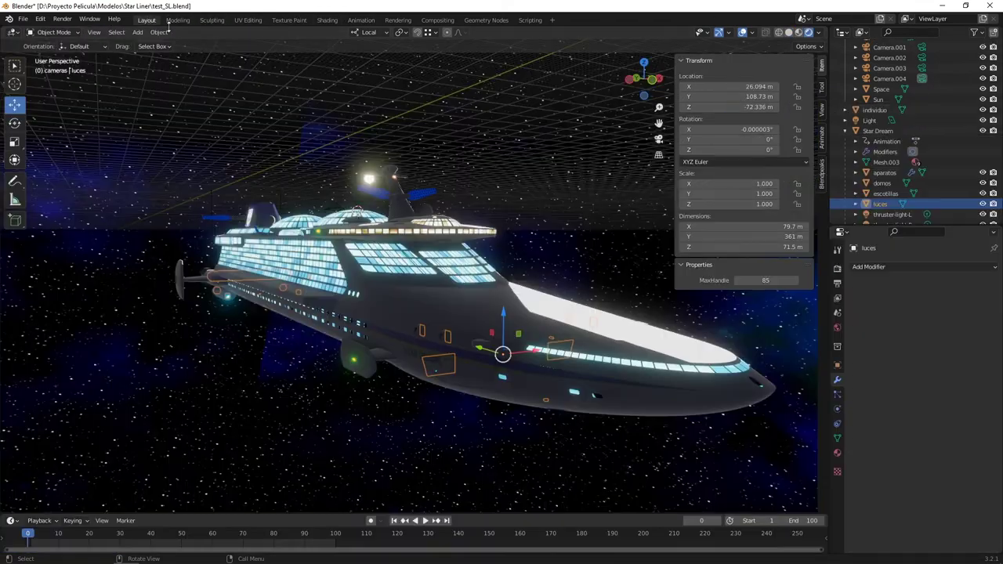
{"action": "middle_click_drag", "start_coordinate": [376, 266], "coordinate": [400, 274]}
{"action": "scroll", "coordinate": [470, 288], "scroll_direction": "up", "scroll_amount": 2}
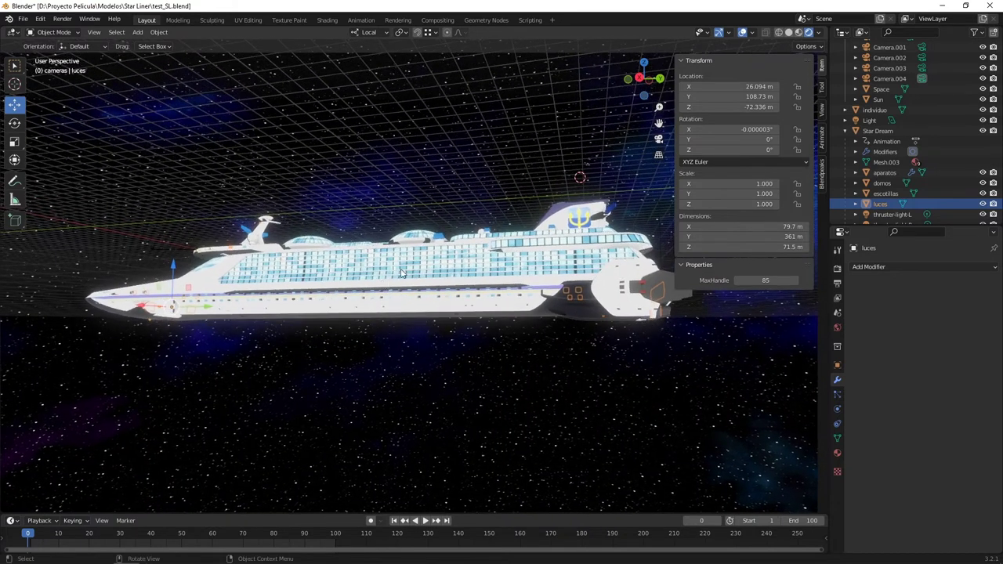